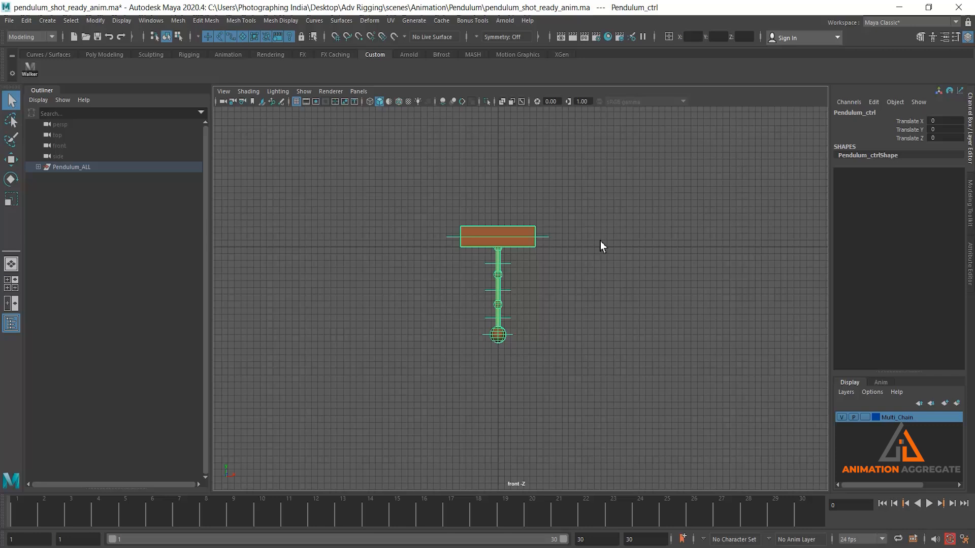
# Step: Select the pendulum's main control and key it at frame 1
pyautogui.scroll(1, 571, 231)
pyautogui.click(564, 228)
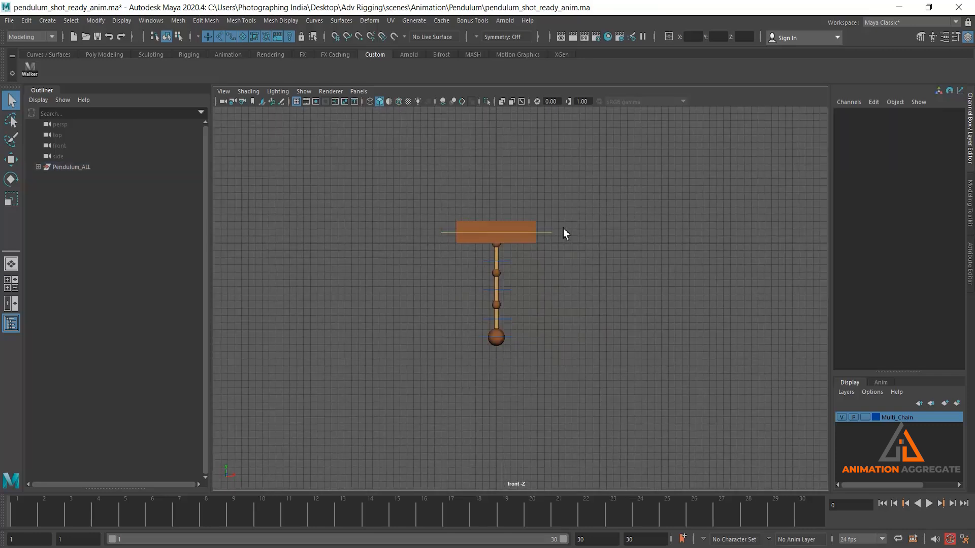
pyautogui.moveTo(547, 248); pyautogui.dragTo(547, 223)
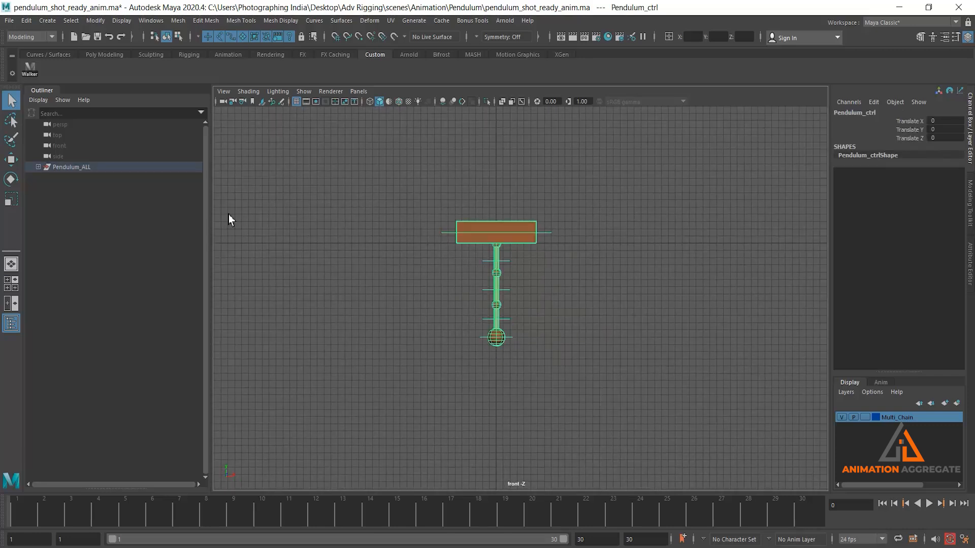
pyautogui.keyDown('alt'); pyautogui.moveTo(642, 310); pyautogui.dragTo(568, 302, button='middle'); pyautogui.keyUp('alt')
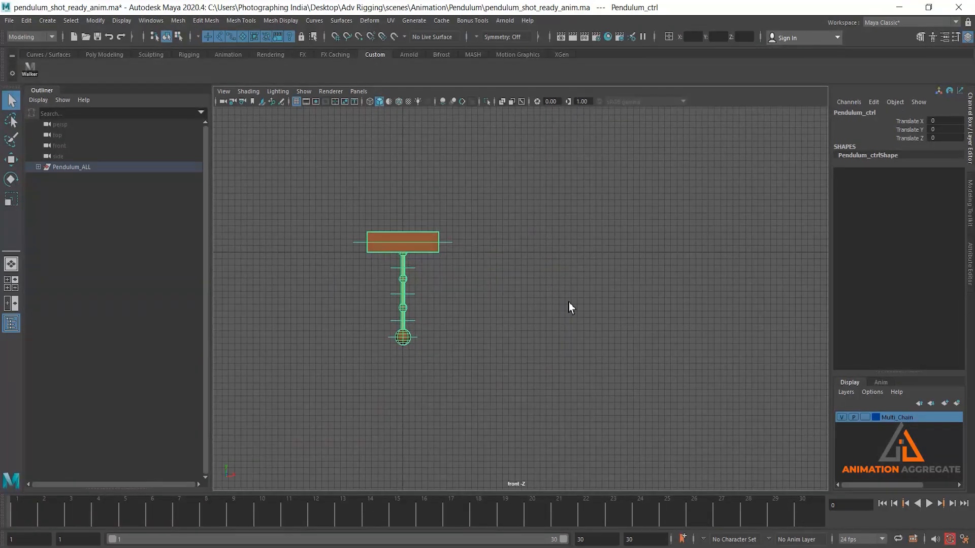
pyautogui.press('w')
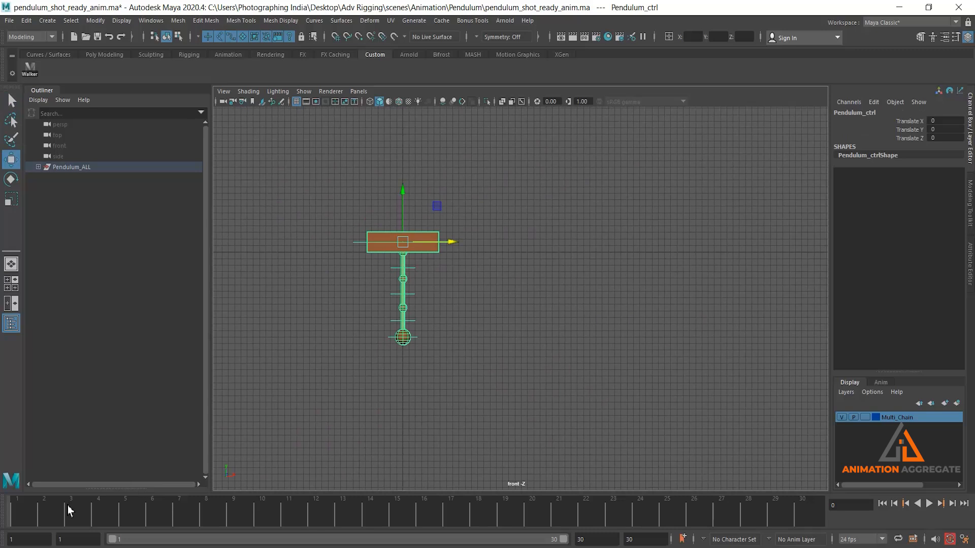
pyautogui.click(10, 513)
pyautogui.press('s')
# Step: Move the pendulum's main control along X to about 42.136 at frame 25, and play back the motion
pyautogui.moveTo(318, 515); pyautogui.dragTo(670, 524)
pyautogui.moveTo(452, 242); pyautogui.dragTo(718, 263)
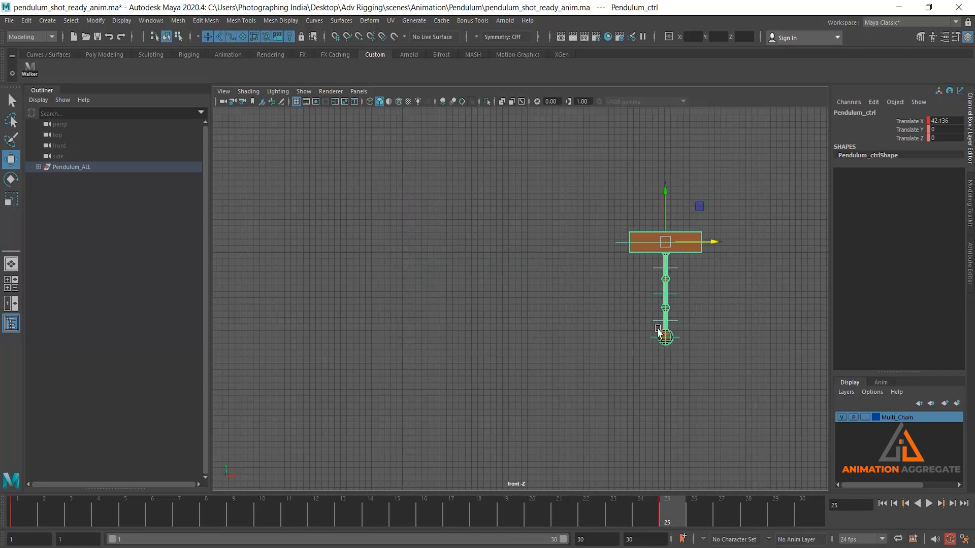
pyautogui.keyDown('alt'); pyautogui.moveTo(658, 333); pyautogui.dragTo(571, 312, button='middle'); pyautogui.keyUp('alt')
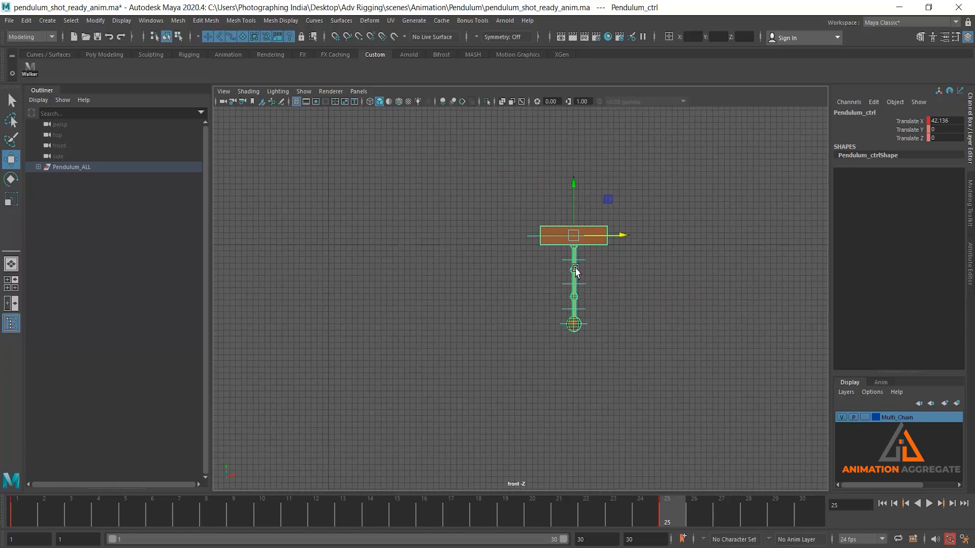
pyautogui.hotkey('alt', 'v')
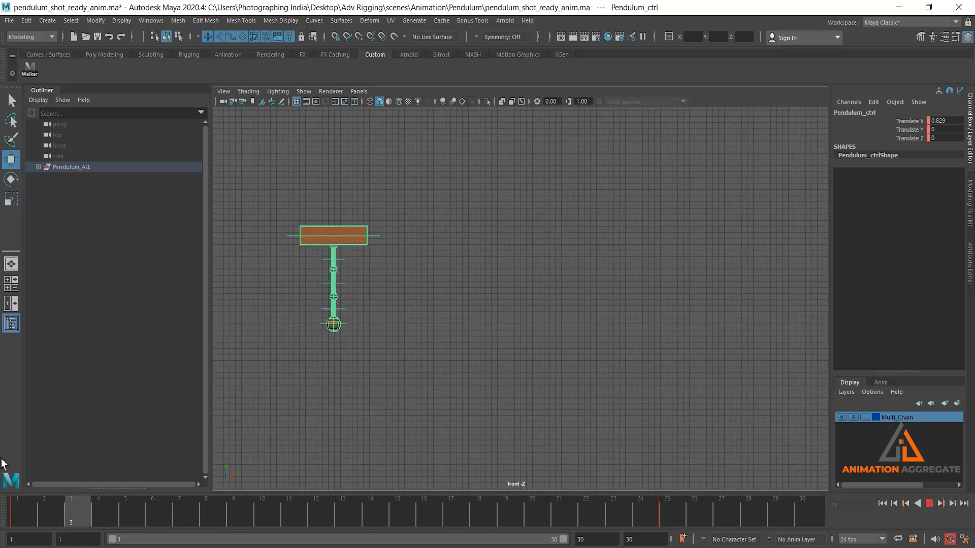
pyautogui.hotkey('alt', 'v')
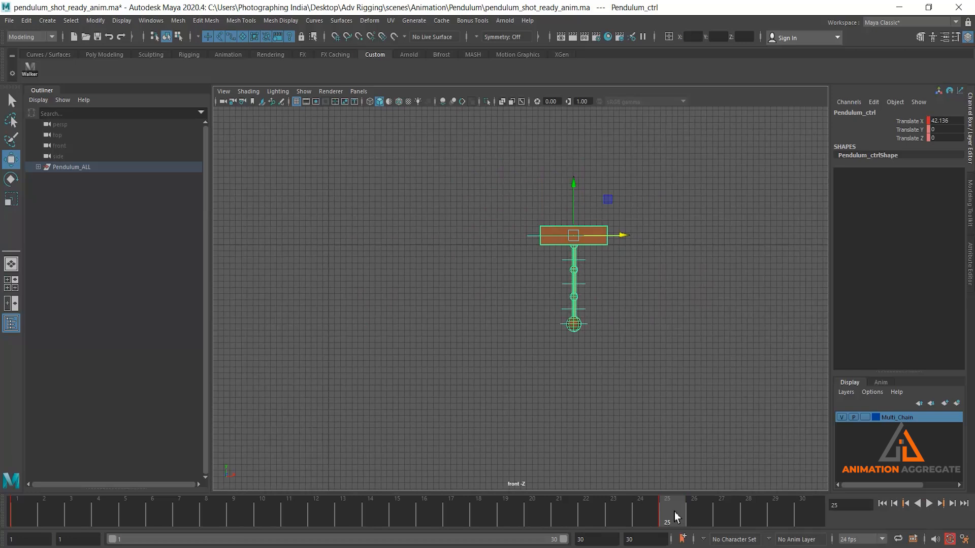
pyautogui.hotkey('alt', 'v')
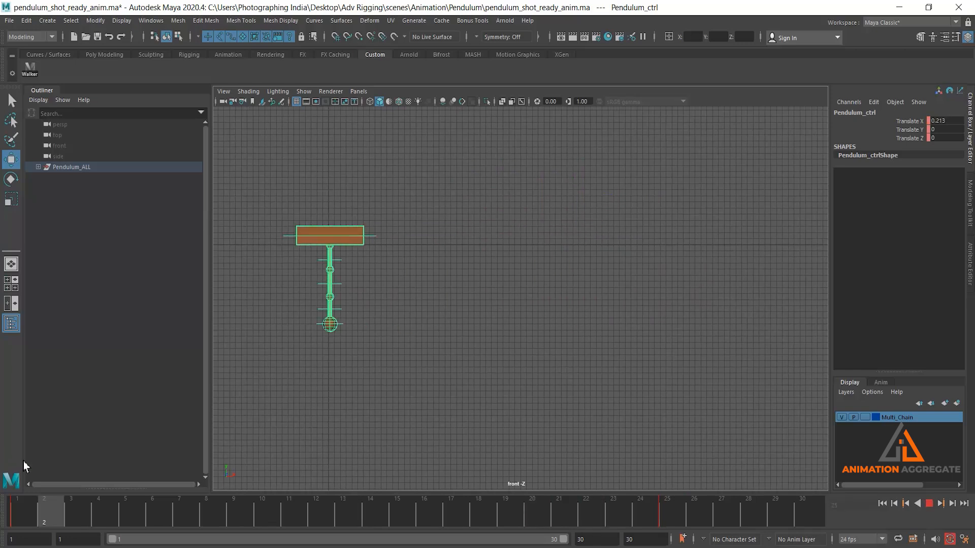
pyautogui.click(680, 505)
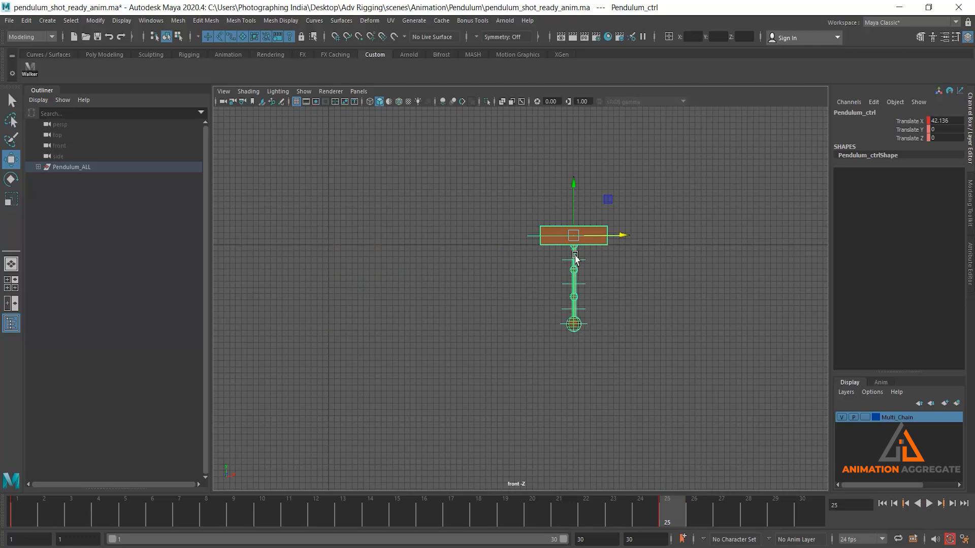
# Step: At frame 25, rotate the three pendulum arm controls and the base control together to Rotate Z -34.116 and key them
pyautogui.moveTo(670, 514); pyautogui.dragTo(666, 473)
pyautogui.click(613, 274)
pyautogui.click(582, 263)
pyautogui.keyDown('alt'); pyautogui.moveTo(619, 277); pyautogui.dragTo(635, 320, button='right'); pyautogui.keyUp('alt')
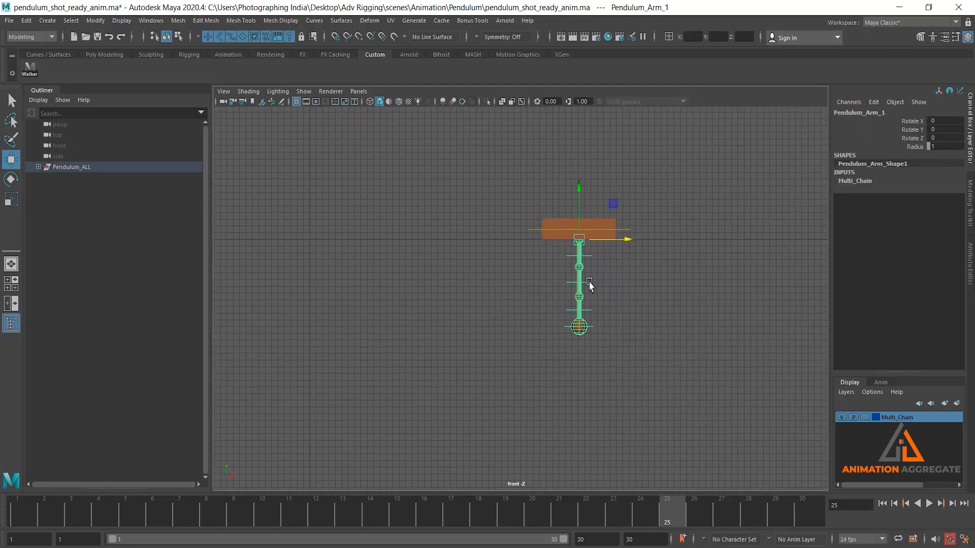
pyautogui.click(590, 316)
pyautogui.click(592, 326)
pyautogui.keyDown('alt'); pyautogui.moveTo(653, 252); pyautogui.dragTo(662, 285, button='right'); pyautogui.keyUp('alt')
pyautogui.press('e')
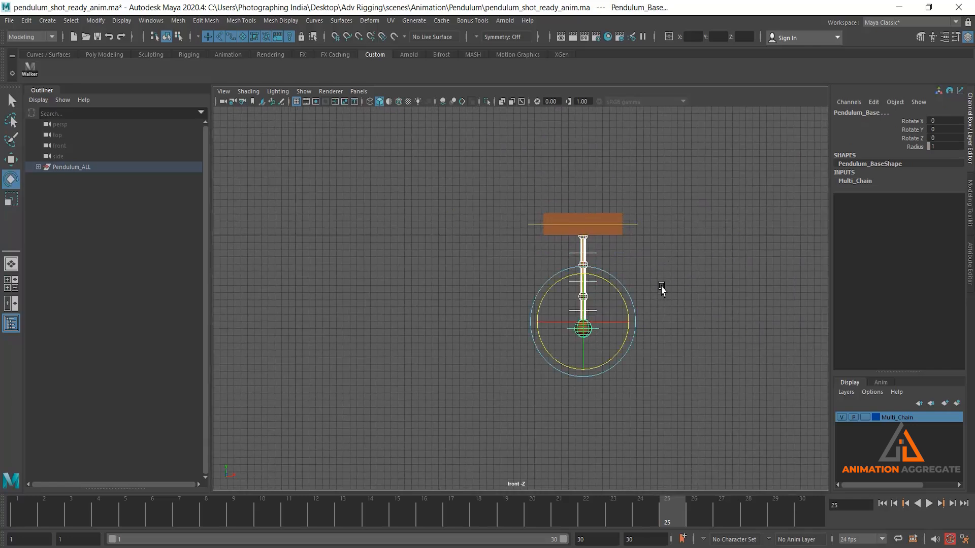
pyautogui.moveTo(622, 295); pyautogui.dragTo(628, 325)
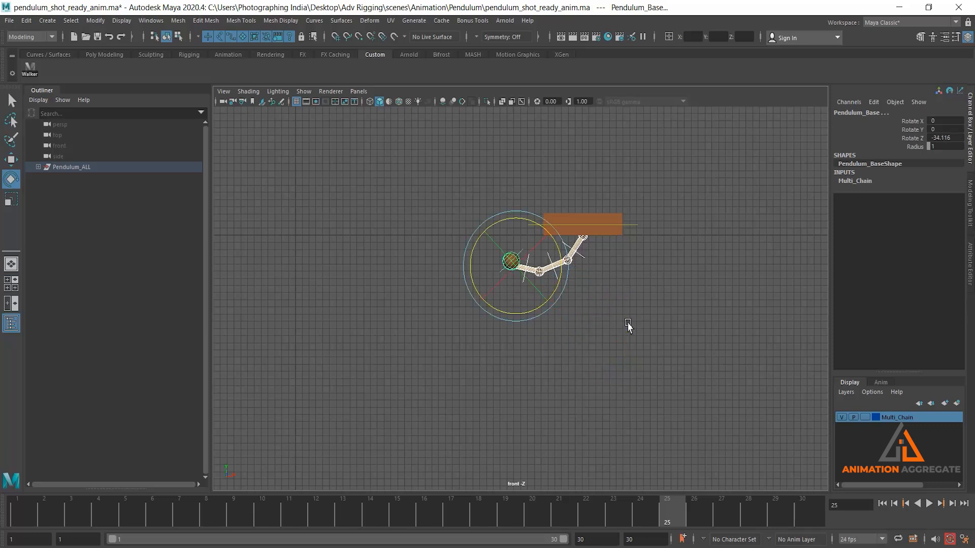
pyautogui.press('s')
# Step: Set Rotate Z of the arm and base controls to 0 at frame 1 and scrub through the swing
pyautogui.hotkey('alt', 'v')
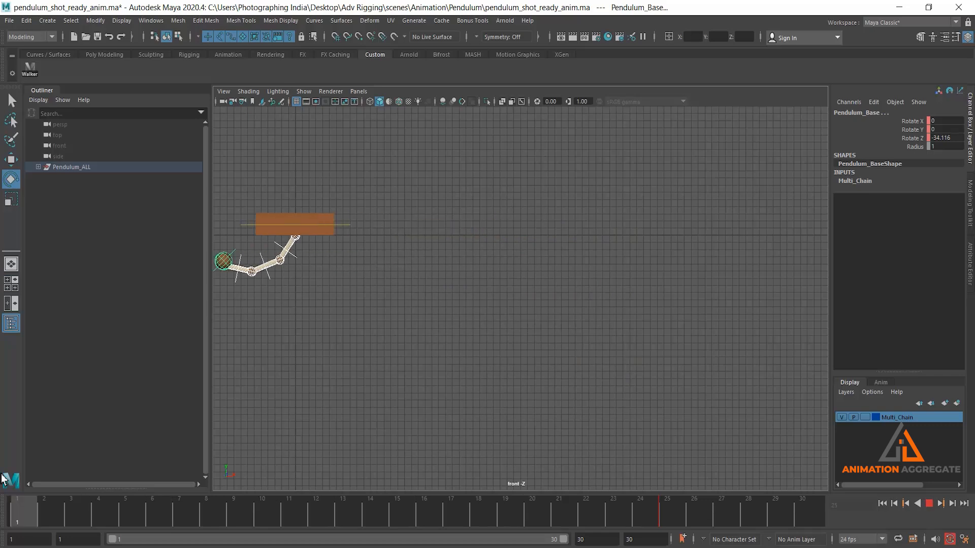
pyautogui.hotkey('alt', 'v')
pyautogui.click(944, 138)
pyautogui.write('0')
pyautogui.press('Return')
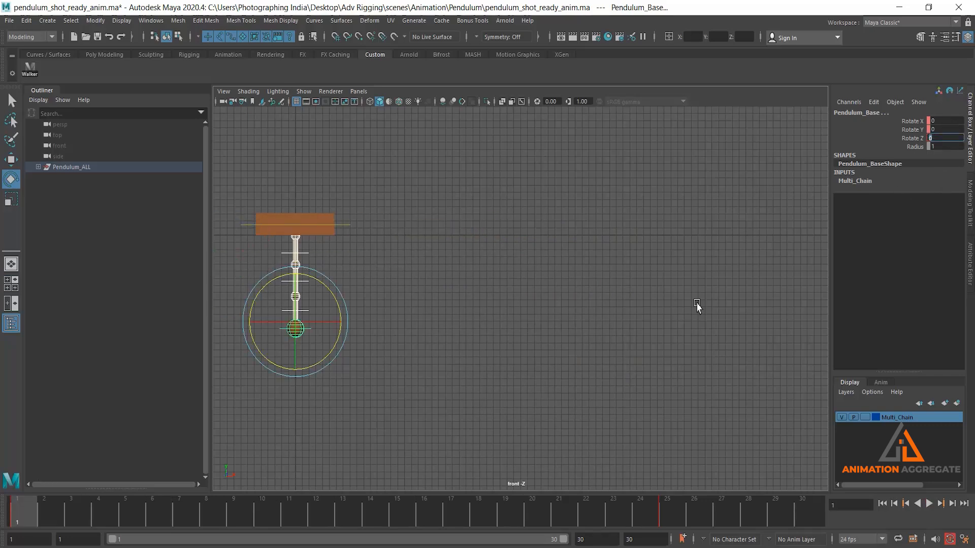
pyautogui.scroll(-1, 497, 325)
pyautogui.keyDown('alt'); pyautogui.moveTo(497, 299); pyautogui.dragTo(501, 279, button='middle'); pyautogui.keyUp('alt')
pyautogui.moveTo(21, 523); pyautogui.dragTo(577, 533)
# Step: Check the main control's motion up to frame 25 and extend the timeline's end to frame 100
pyautogui.click(362, 209)
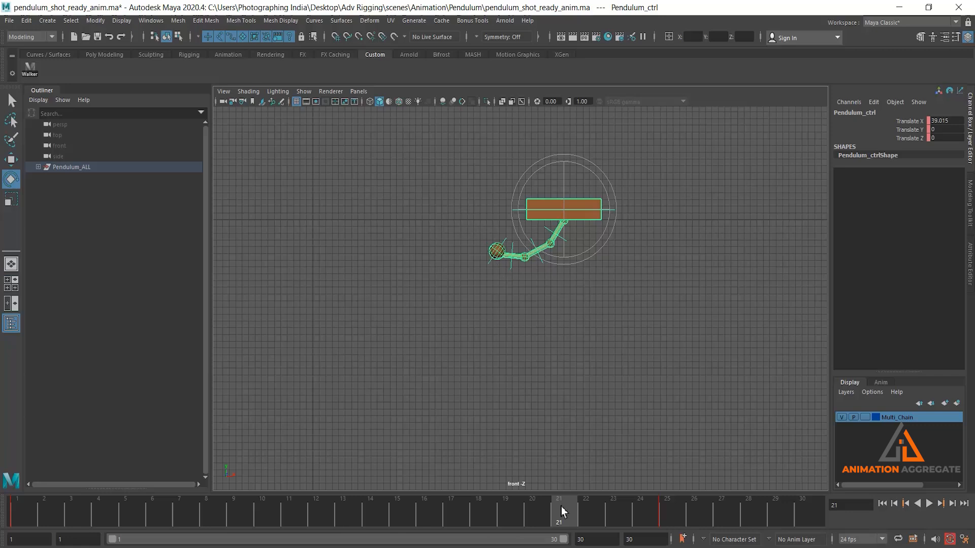
pyautogui.click(600, 519)
pyautogui.moveTo(601, 518); pyautogui.dragTo(666, 520)
pyautogui.click(586, 538)
pyautogui.press('Return')
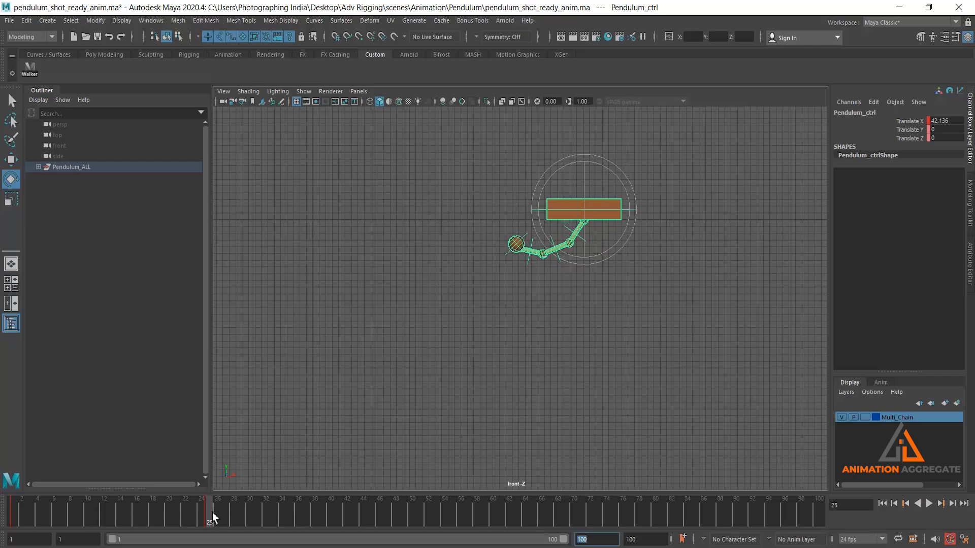
# Step: At frame 35, rotate the three arm controls and the base control together to Rotate Z 32.459
pyautogui.moveTo(212, 517); pyautogui.dragTo(292, 522)
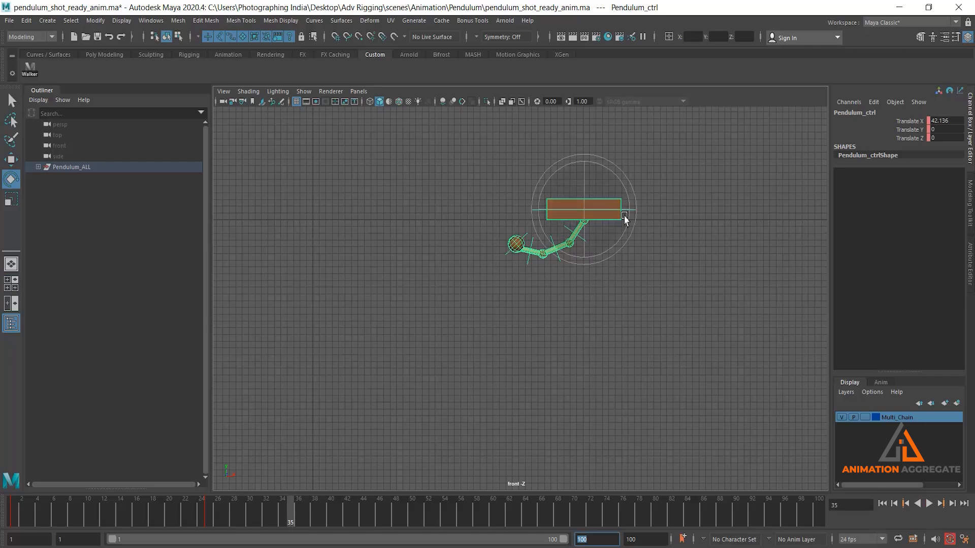
pyautogui.click(629, 270)
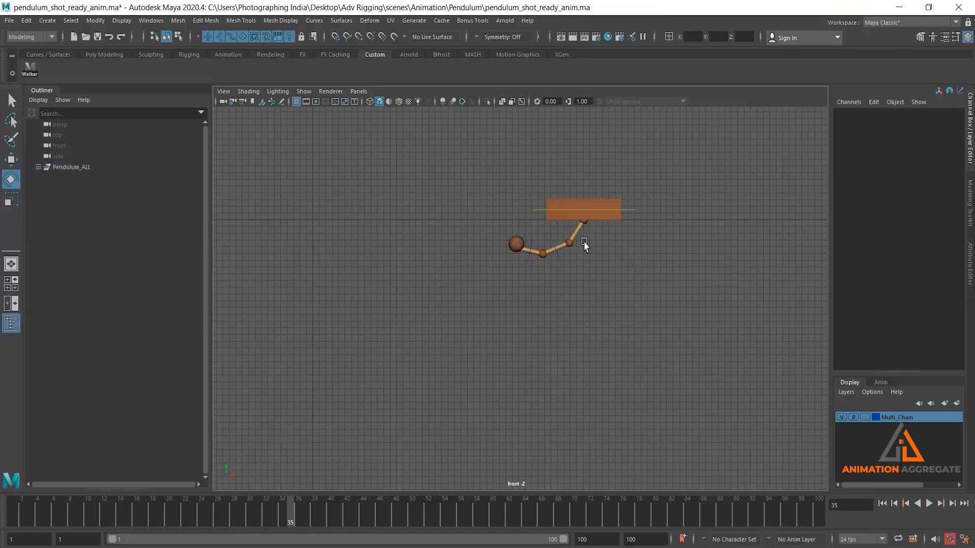
pyautogui.click(583, 242)
pyautogui.scroll(1, 603, 187)
pyautogui.press('q')
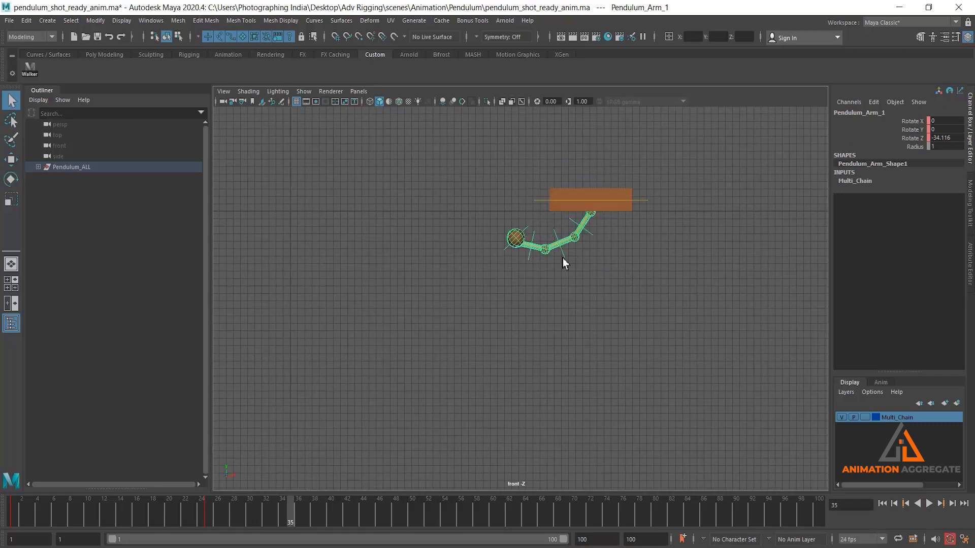
pyautogui.keyDown('shift'); pyautogui.click(564, 251); pyautogui.keyUp('shift')
pyautogui.keyDown('shift'); pyautogui.click(529, 245); pyautogui.keyUp('shift')
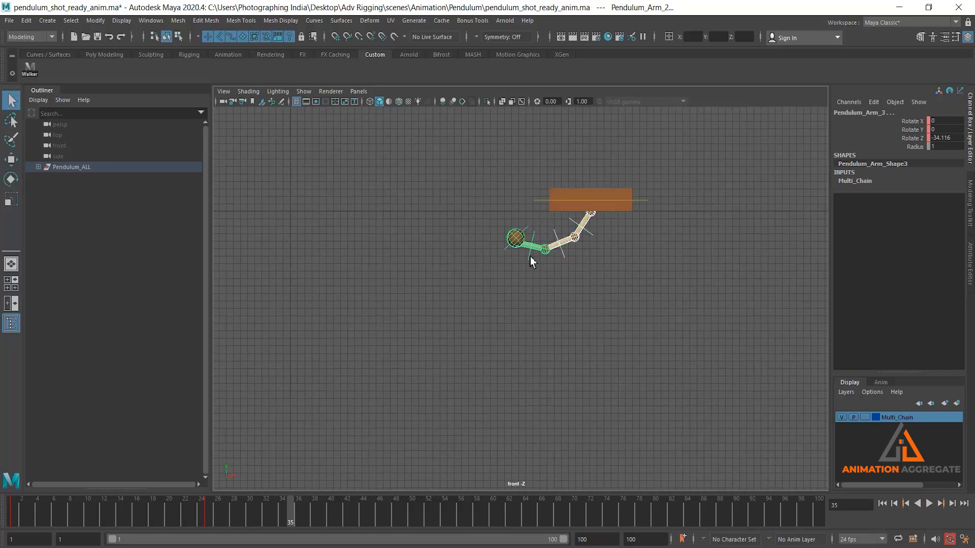
pyautogui.keyDown('shift'); pyautogui.click(529, 228); pyautogui.keyUp('shift')
pyautogui.press('e')
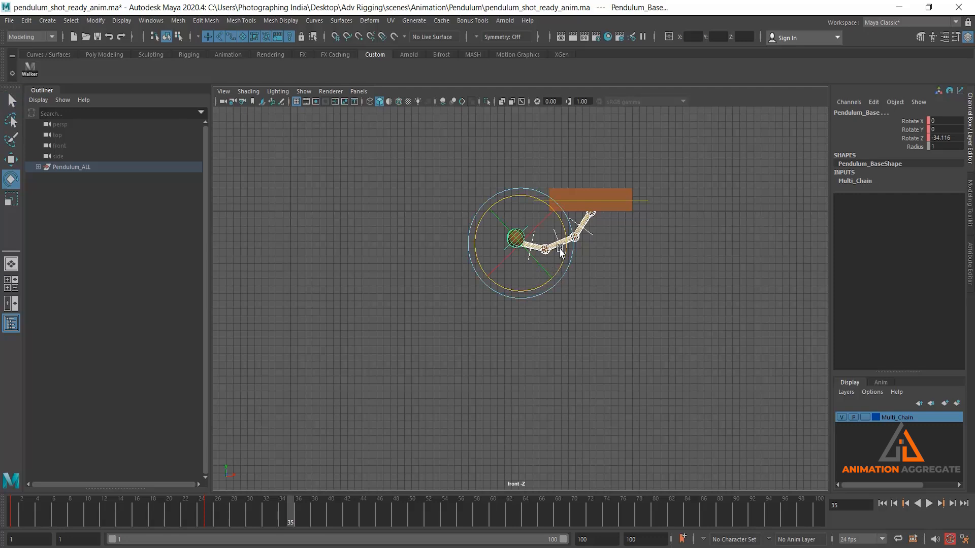
pyautogui.moveTo(563, 233); pyautogui.dragTo(529, 177)
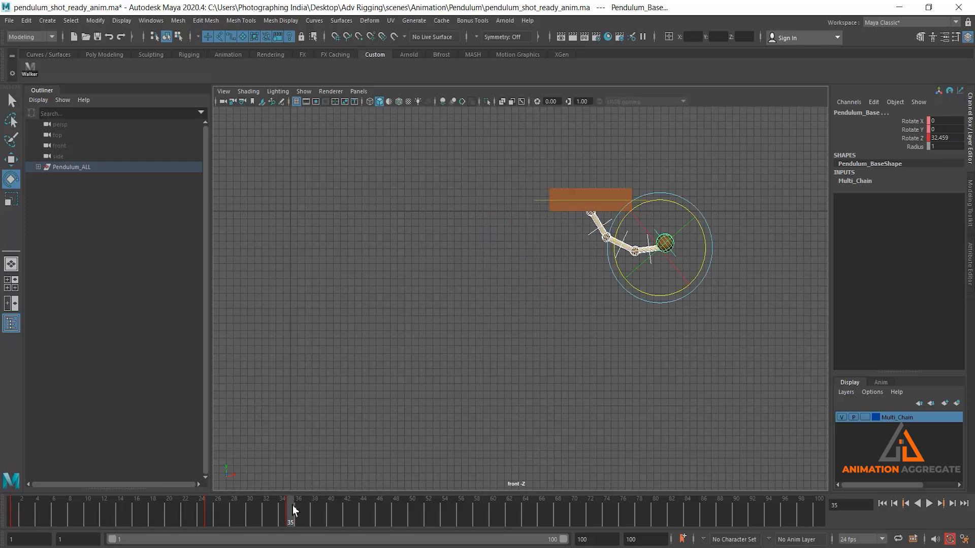
# Step: Swing the arm and base controls back to Rotate Z -28.897 at frame 45, and play the animation from the start
pyautogui.hotkey('alt', 'v')
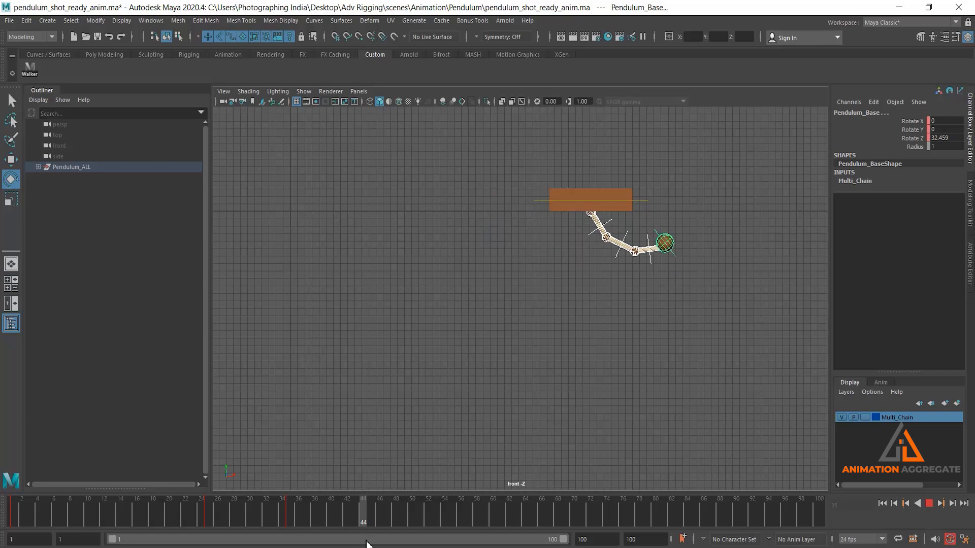
pyautogui.hotkey('alt', 'v')
pyautogui.moveTo(701, 230); pyautogui.dragTo(692, 277)
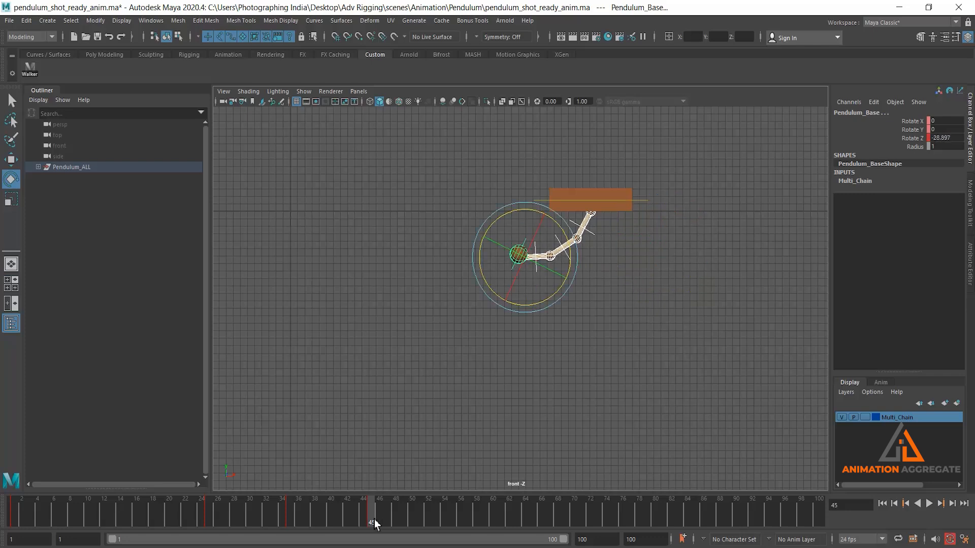
pyautogui.moveTo(25, 518); pyautogui.dragTo(4, 513)
pyautogui.hotkey('alt', 'v')
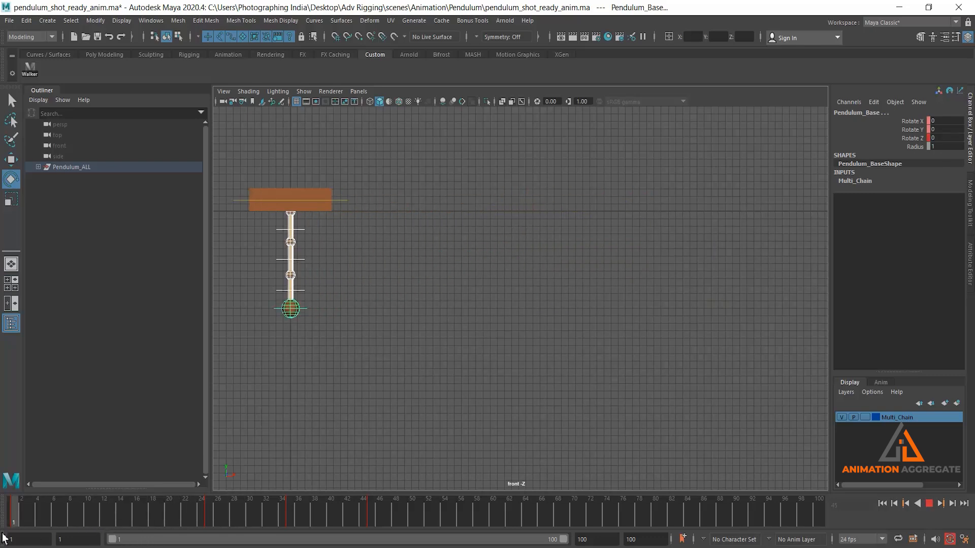
pyautogui.click(929, 504)
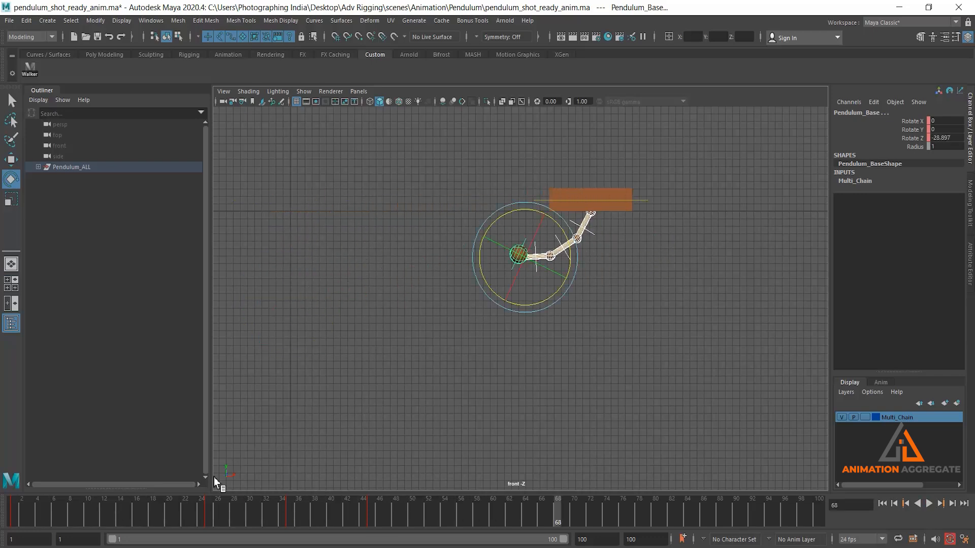
# Step: Shift the arm and base controls' keys from frame 25 onward five frames earlier to start at frame 20, and play back the overlap
pyautogui.moveTo(290, 520); pyautogui.dragTo(278, 517)
pyautogui.moveTo(226, 522); pyautogui.dragTo(209, 522)
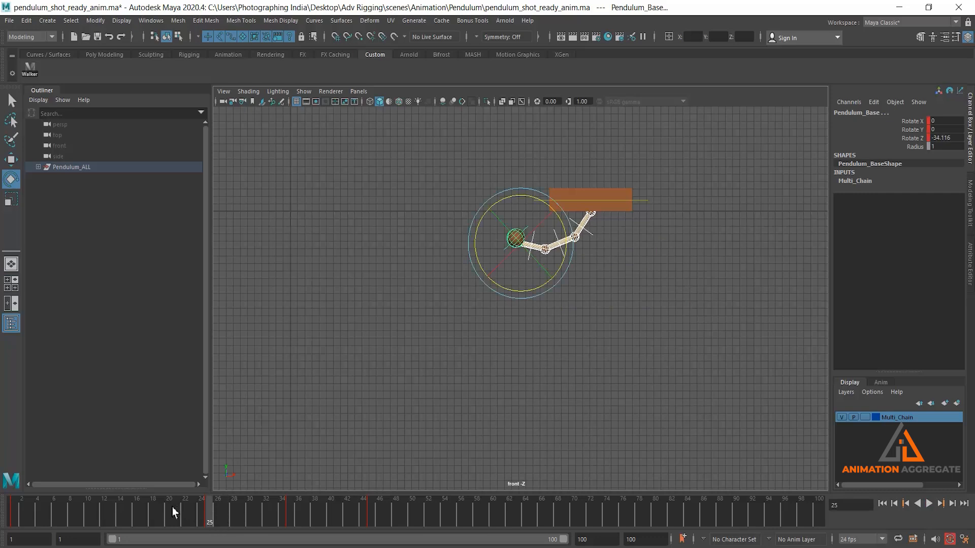
pyautogui.keyDown('shift'); pyautogui.click(213, 517); pyautogui.keyUp('shift')
pyautogui.keyDown('shift'); pyautogui.moveTo(211, 512); pyautogui.dragTo(379, 531); pyautogui.keyUp('shift')
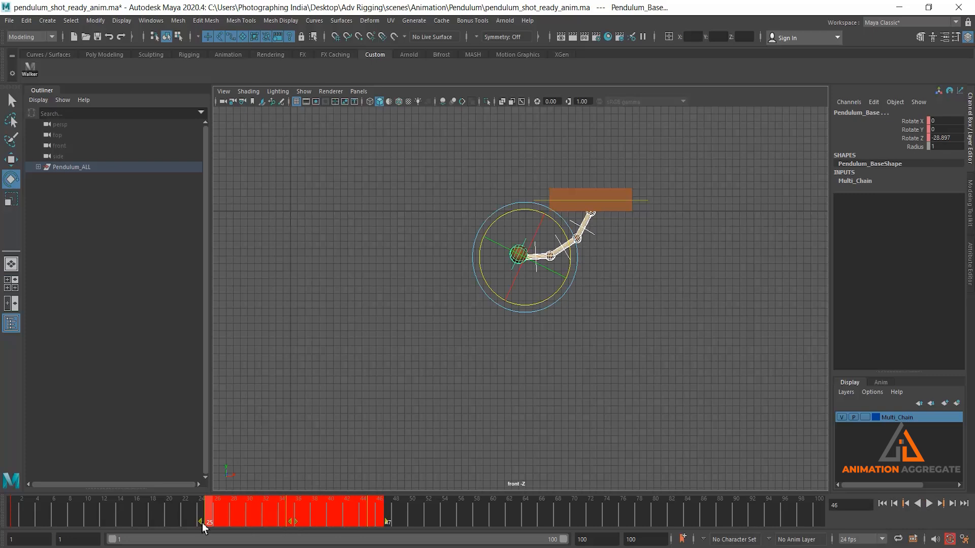
pyautogui.moveTo(297, 522); pyautogui.dragTo(262, 533)
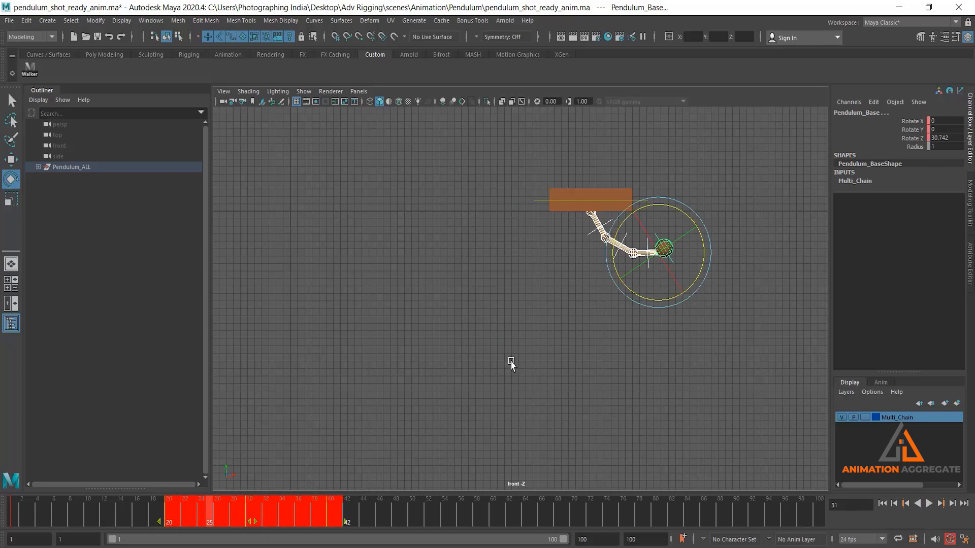
pyautogui.moveTo(70, 512); pyautogui.dragTo(167, 527)
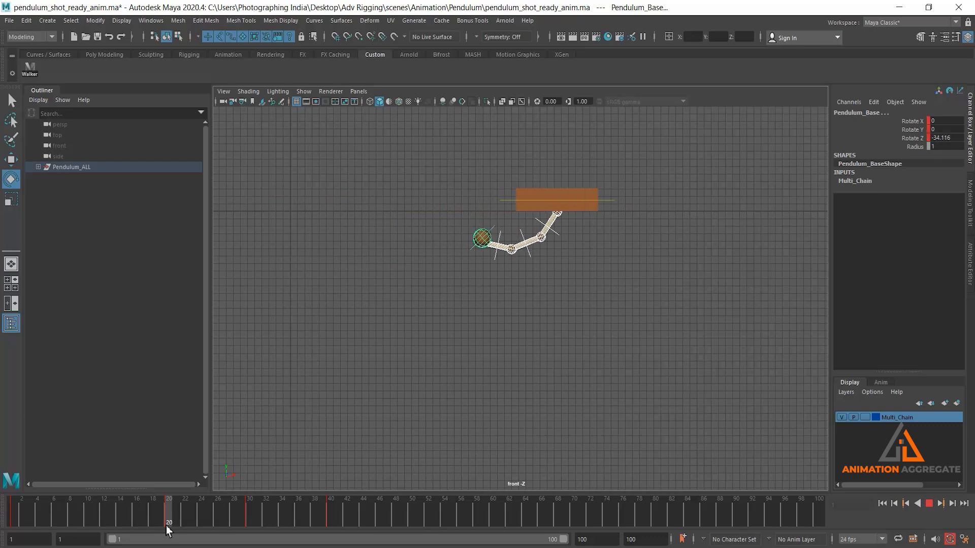
pyautogui.click(929, 503)
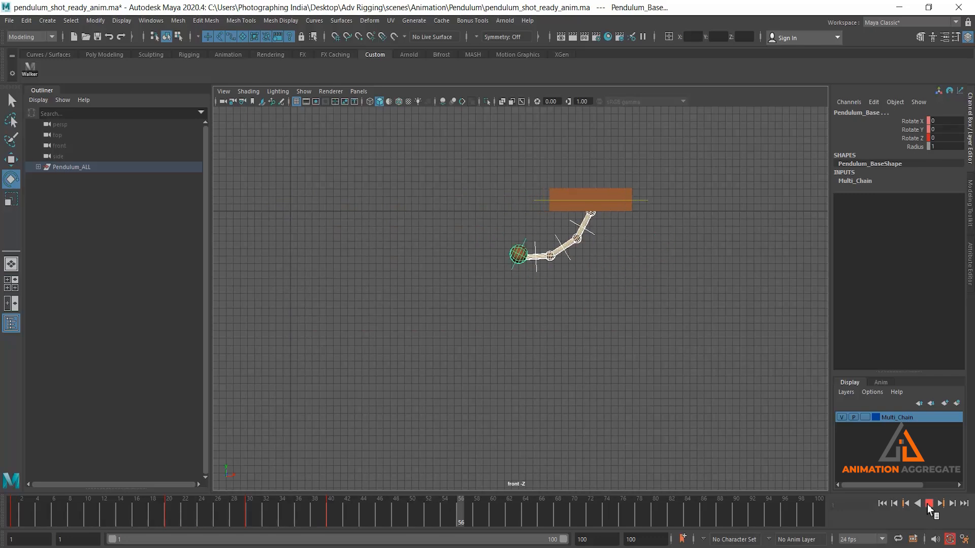
pyautogui.click(928, 504)
# Step: Key the arm and base controls together at Rotate Z 25.873 on frame 50 and Rotate Z -18.4 on frame 60
pyautogui.moveTo(296, 512); pyautogui.dragTo(412, 528)
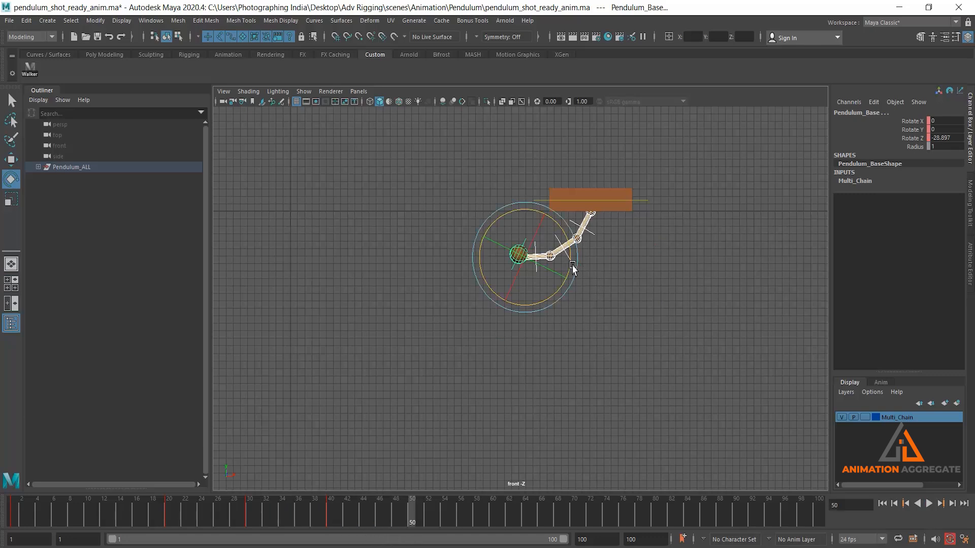
pyautogui.moveTo(571, 264); pyautogui.dragTo(577, 202)
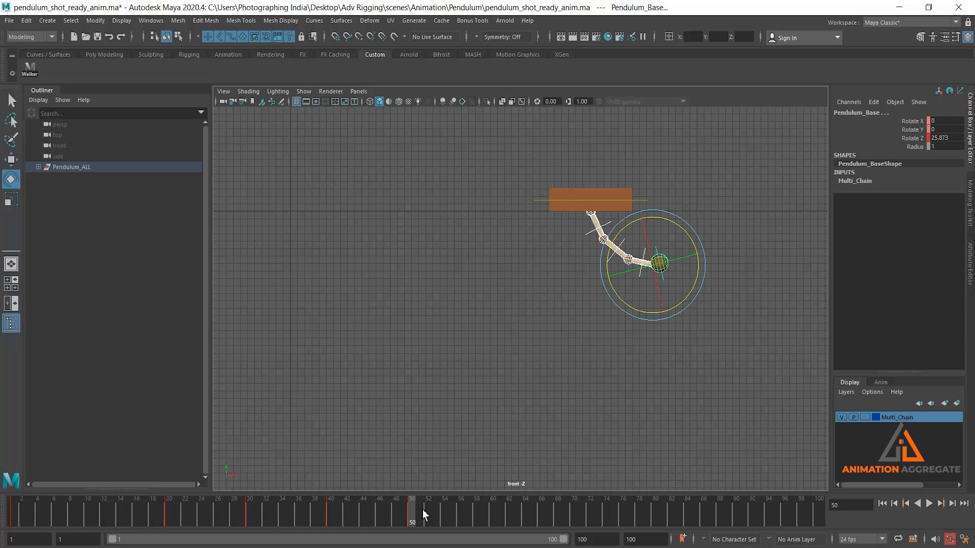
pyautogui.moveTo(417, 516); pyautogui.dragTo(493, 523)
pyautogui.moveTo(677, 231); pyautogui.dragTo(682, 260)
# Step: Continue the decaying swing by keying the arm and base controls at Rotate Z 10.068 on frame 70 and -6.052 on frame 80
pyautogui.moveTo(494, 517); pyautogui.dragTo(577, 522)
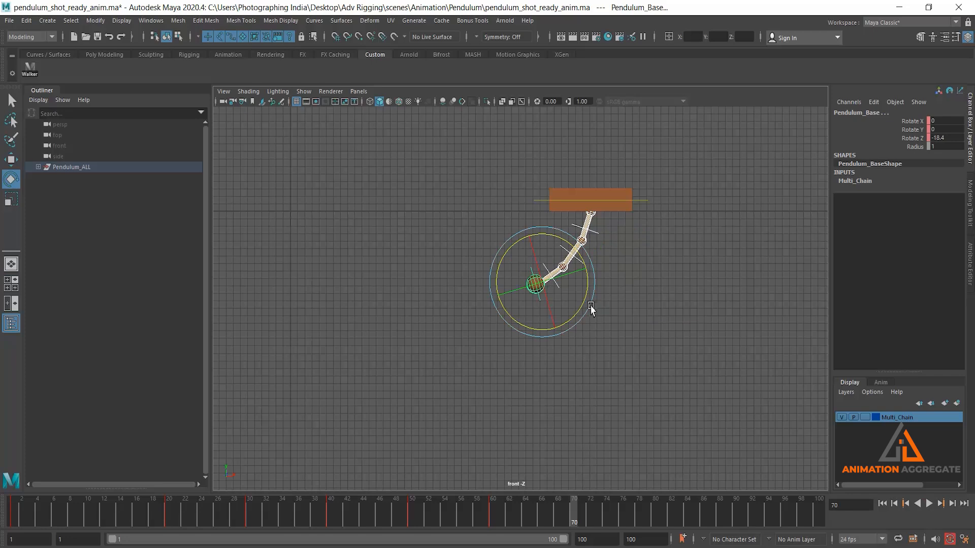
pyautogui.moveTo(583, 307); pyautogui.dragTo(592, 285)
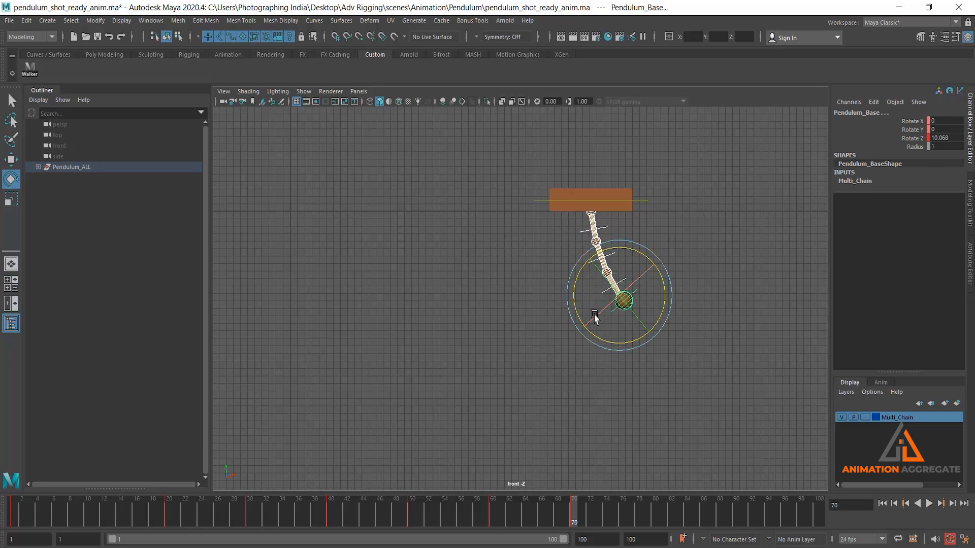
pyautogui.moveTo(577, 515); pyautogui.dragTo(655, 518)
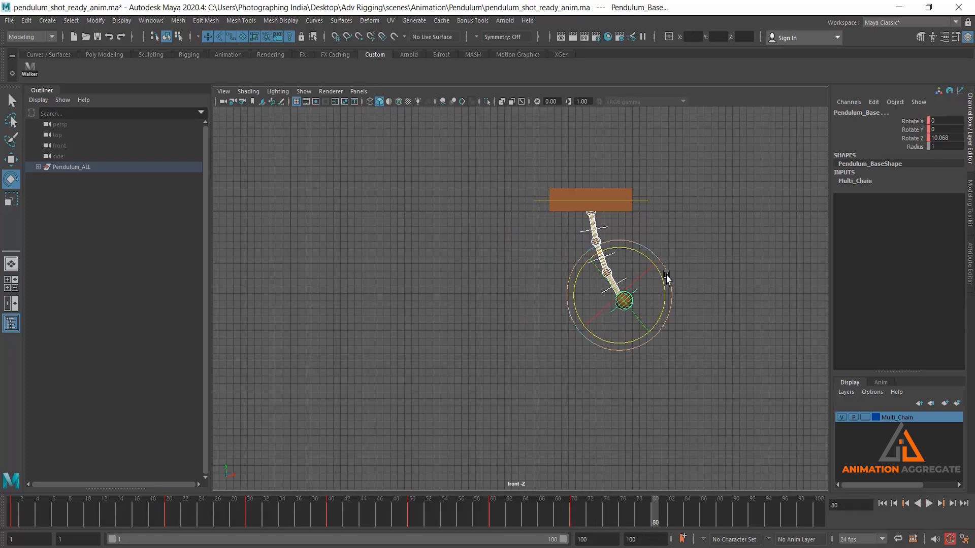
pyautogui.moveTo(658, 278); pyautogui.dragTo(664, 293)
# Step: Key smaller swings on the arm and base controls, with Rotate Z 3.02 at frame 90 and -1.347 at frame 100
pyautogui.moveTo(657, 518); pyautogui.dragTo(736, 528)
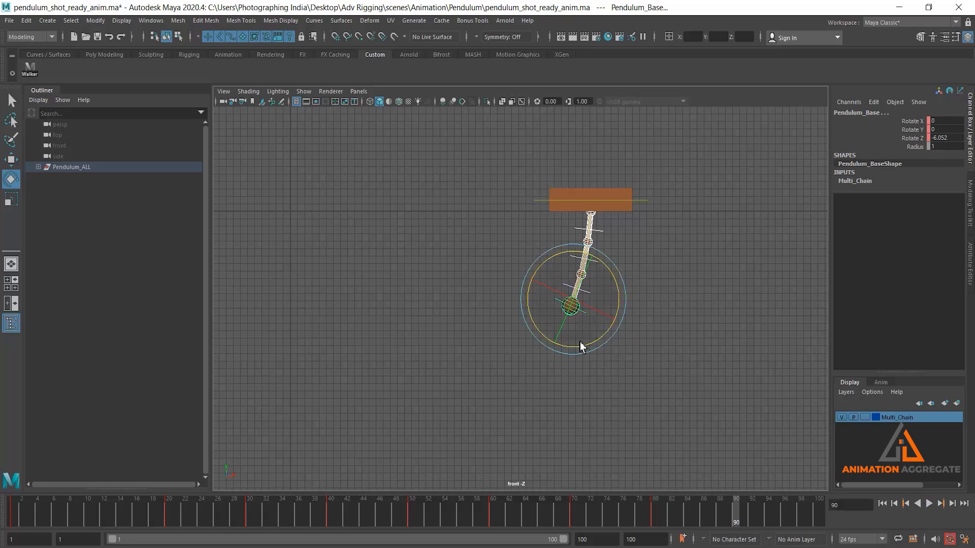
pyautogui.moveTo(581, 348); pyautogui.dragTo(589, 354)
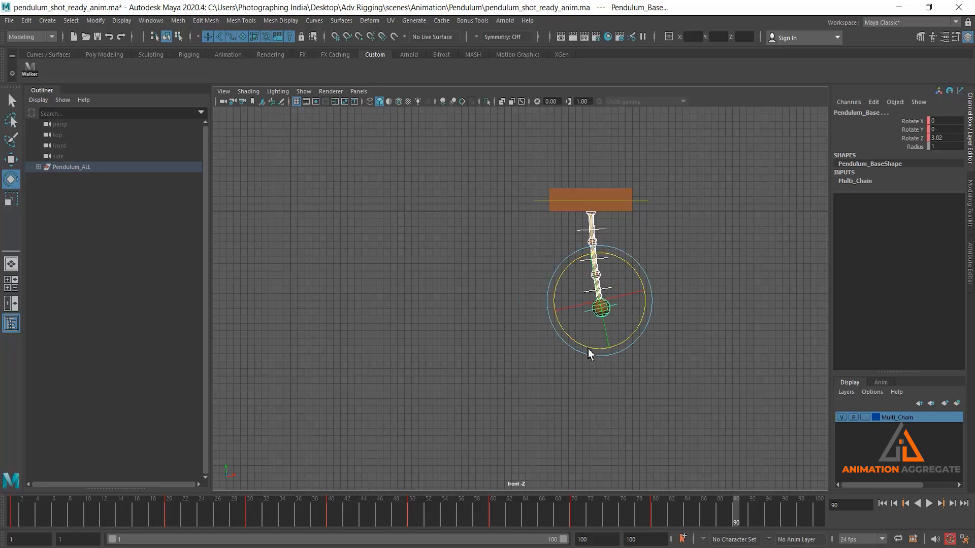
pyautogui.moveTo(740, 524); pyautogui.dragTo(825, 526)
pyautogui.moveTo(632, 335); pyautogui.dragTo(632, 340)
# Step: Extend the timeline's end to frame 120 and key the arm and base controls at Rotate Z 0.433 on frame 110
pyautogui.doubleClick(616, 540)
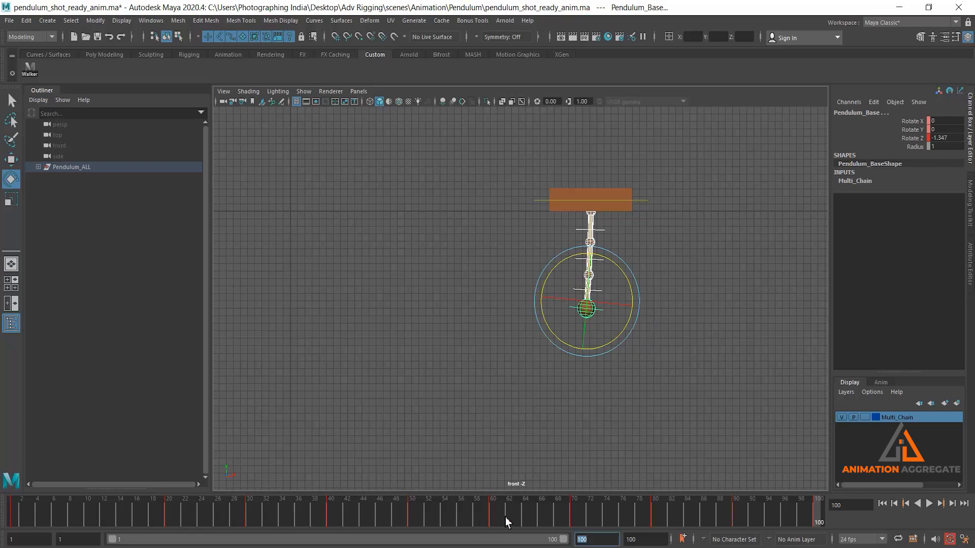
pyautogui.write('120')
pyautogui.press('Return')
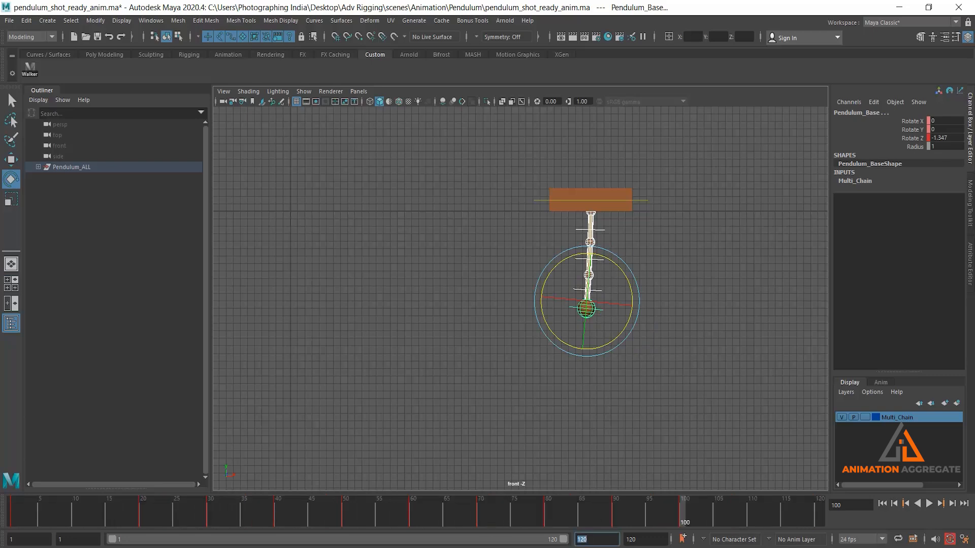
pyautogui.moveTo(689, 519); pyautogui.dragTo(753, 532)
pyautogui.moveTo(607, 345); pyautogui.dragTo(609, 343)
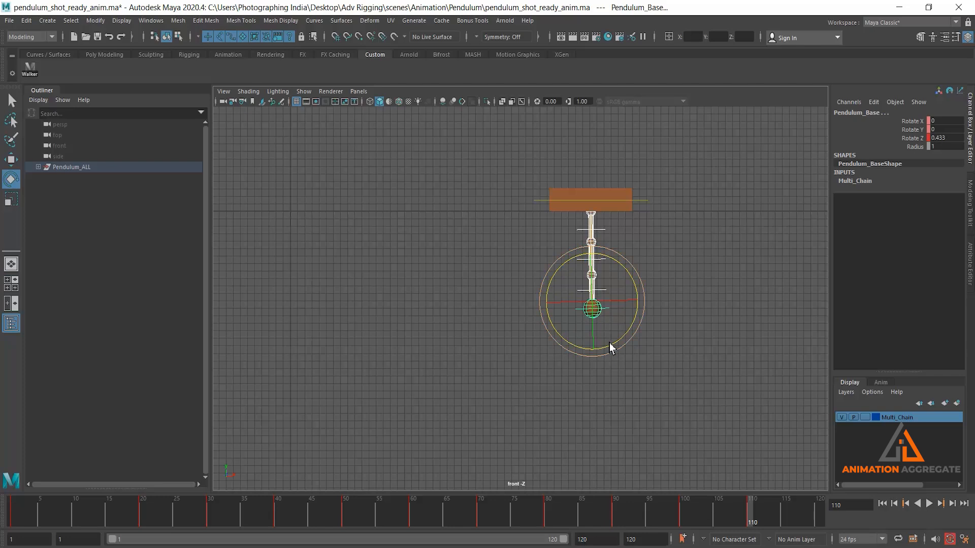
# Step: Play the animation from the start to review the decaying swing
pyautogui.click(882, 503)
pyautogui.click(928, 503)
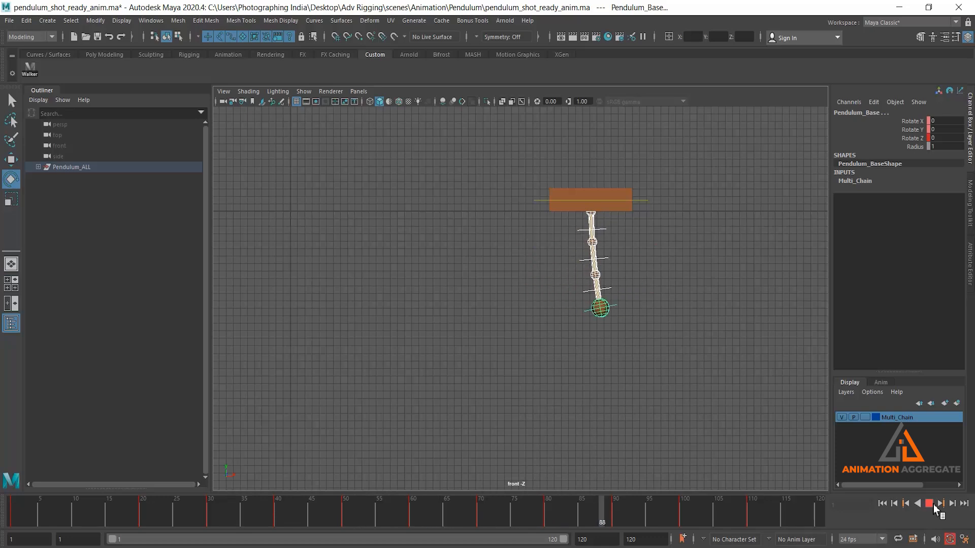
pyautogui.click(929, 503)
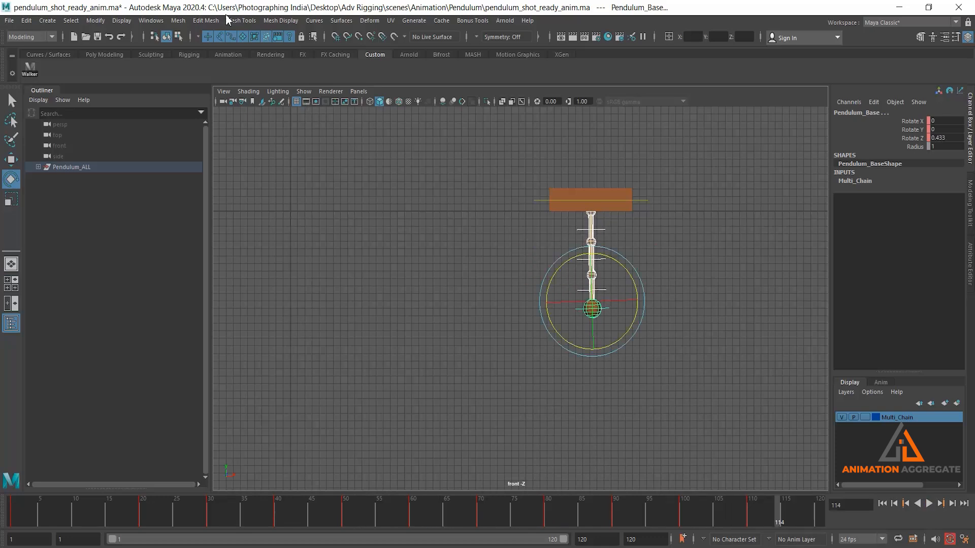
# Step: Open the Graph Editor and arrange it and the front view so the pendulum is not covered
pyautogui.click(142, 20)
pyautogui.moveTo(192, 80)
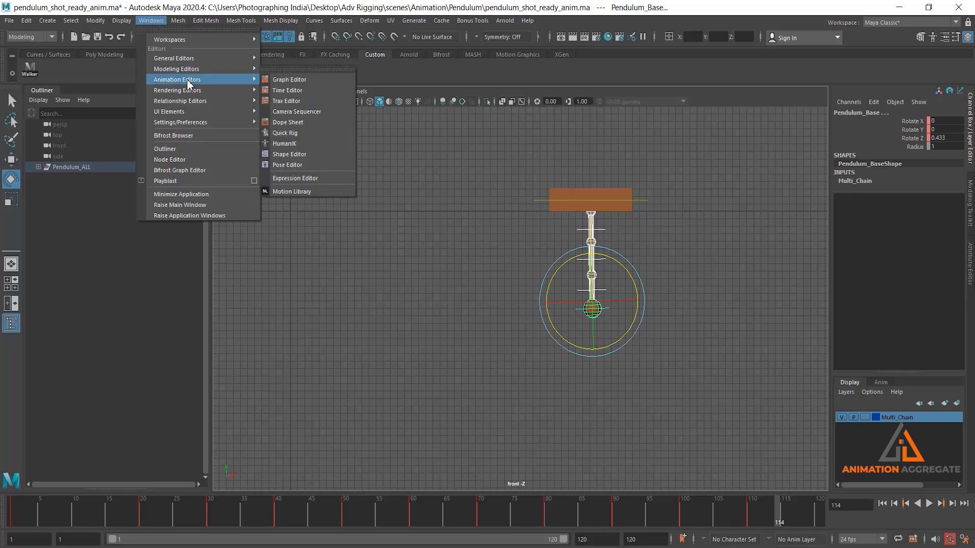
pyautogui.click(287, 83)
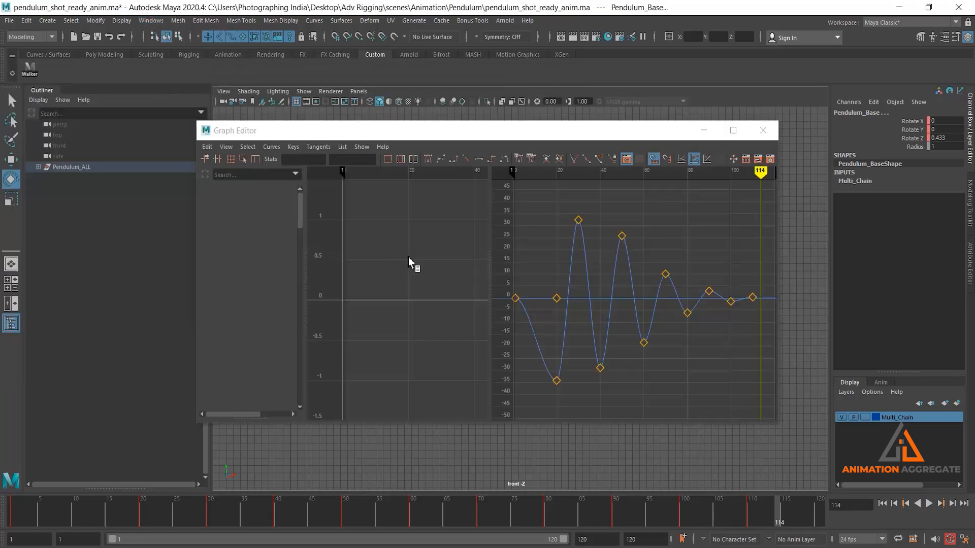
pyautogui.moveTo(467, 133); pyautogui.dragTo(319, 174)
pyautogui.keyDown('alt'); pyautogui.moveTo(712, 277); pyautogui.dragTo(749, 218, button='middle'); pyautogui.keyUp('alt')
# Step: Select the three arm controls and the base control, and isolate their Rotate Z curves in the Graph Editor
pyautogui.click(666, 195)
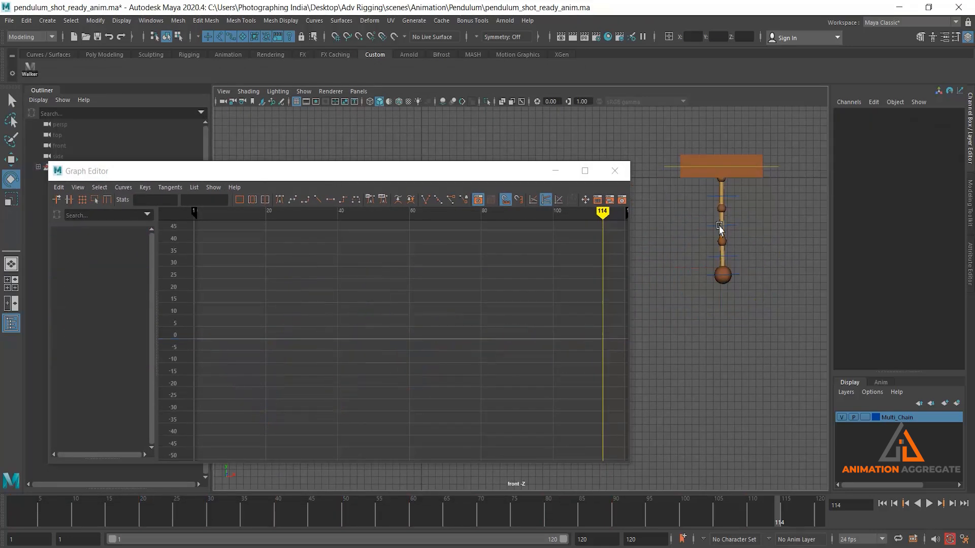
pyautogui.click(737, 199)
pyautogui.press('q')
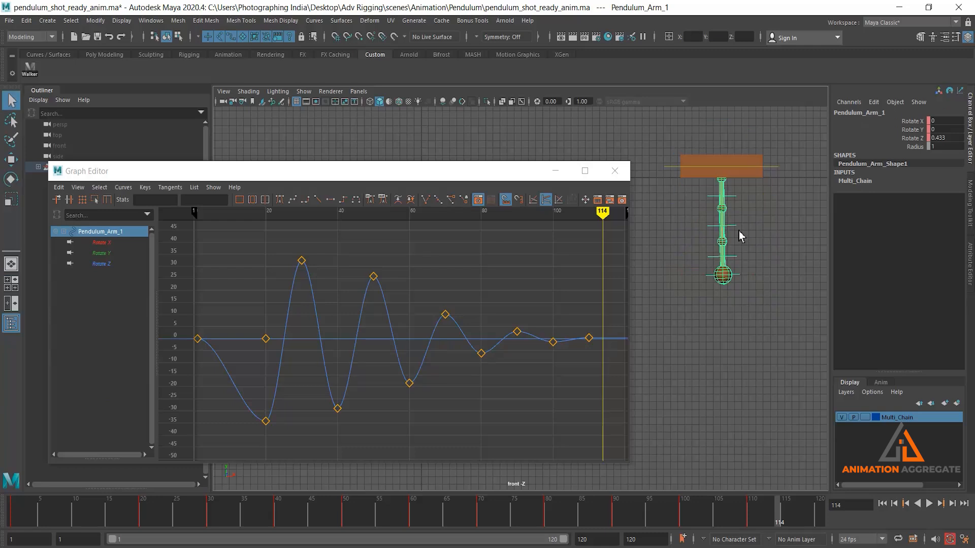
pyautogui.keyDown('shift'); pyautogui.click(735, 226); pyautogui.keyUp('shift')
pyautogui.keyDown('shift'); pyautogui.click(736, 263); pyautogui.keyUp('shift')
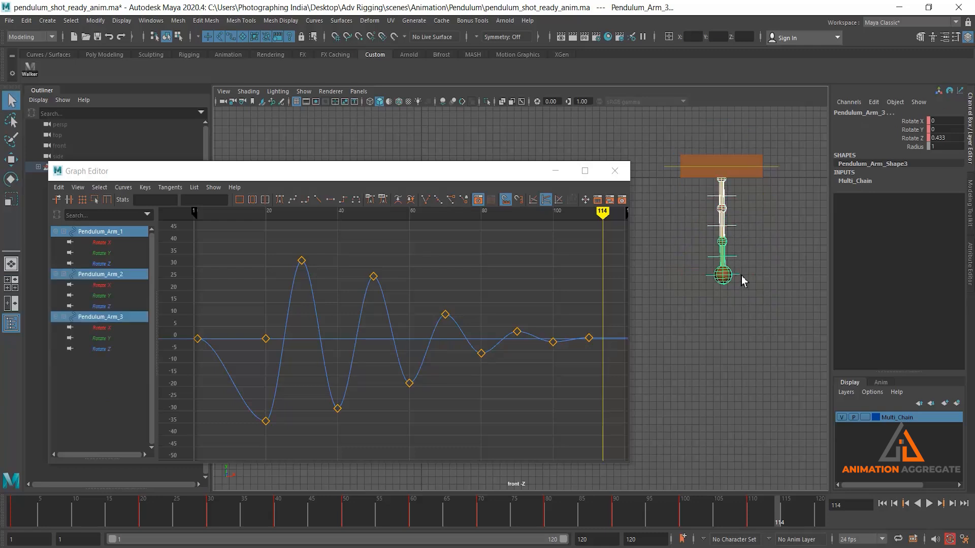
pyautogui.keyDown('shift'); pyautogui.click(741, 279); pyautogui.keyUp('shift')
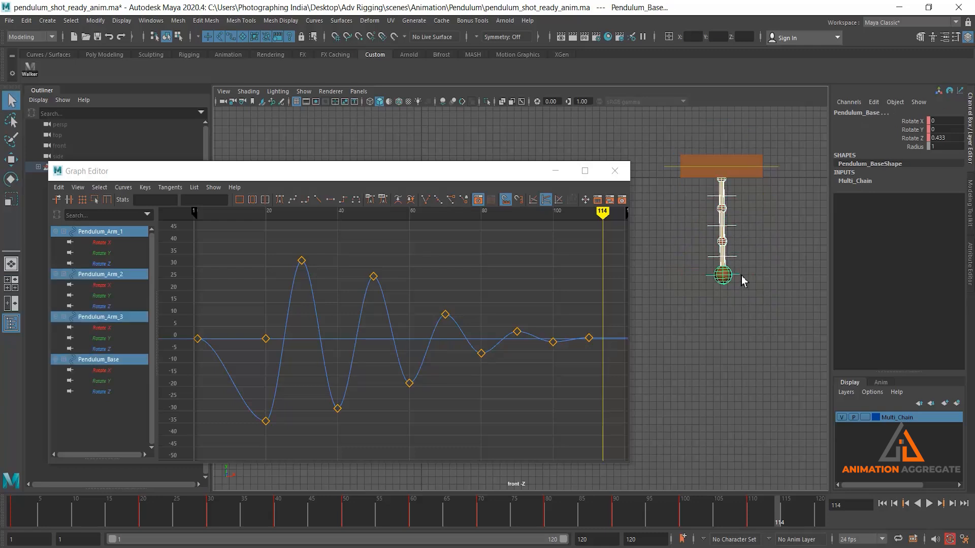
pyautogui.click(104, 265)
pyautogui.keyDown('ctrl'); pyautogui.click(103, 306); pyautogui.keyUp('ctrl')
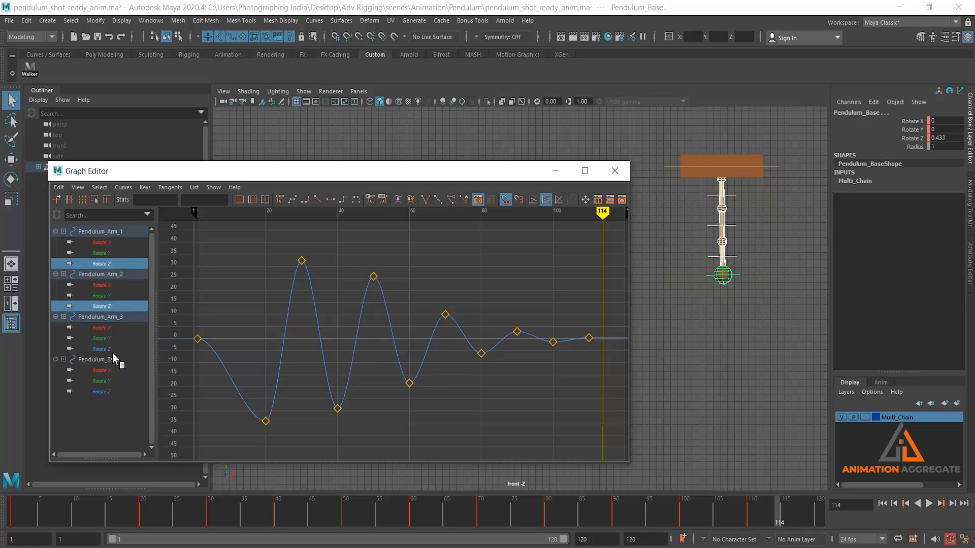
pyautogui.keyDown('ctrl'); pyautogui.click(114, 349); pyautogui.keyUp('ctrl')
pyautogui.keyDown('ctrl'); pyautogui.click(105, 392); pyautogui.keyUp('ctrl')
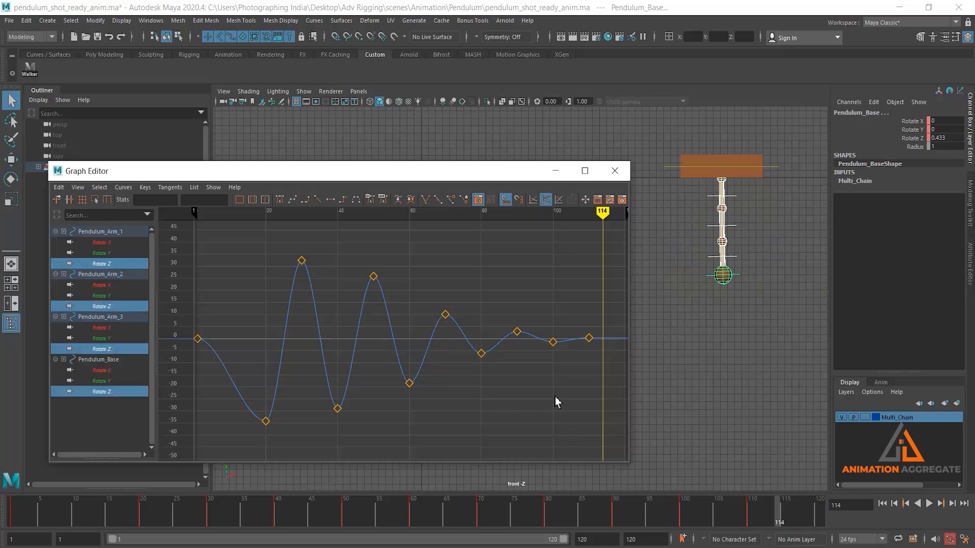
# Step: Increase the Rotate Z swing at frames 60, 70 and 80 to about -21, 15 and -12 on the curves
pyautogui.scroll(-3, 509, 412)
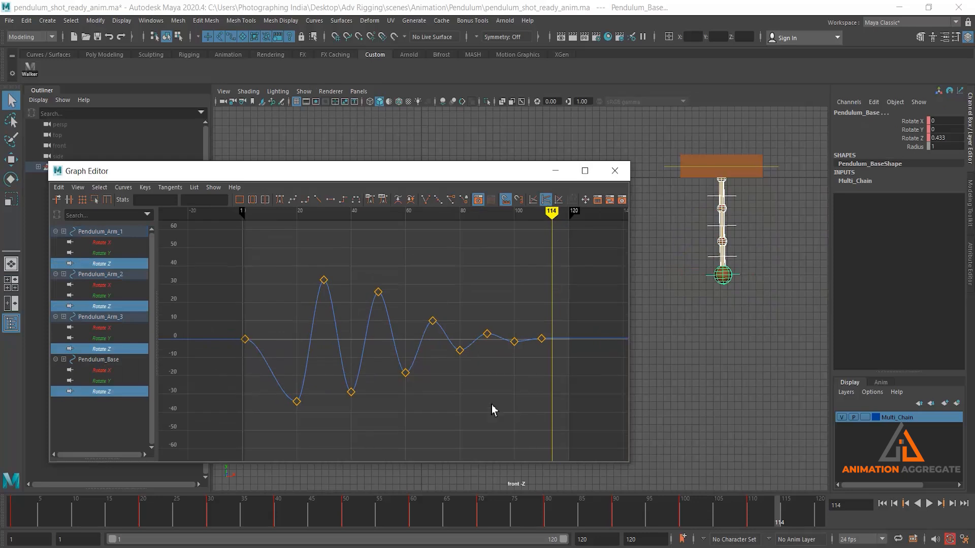
pyautogui.click(432, 321)
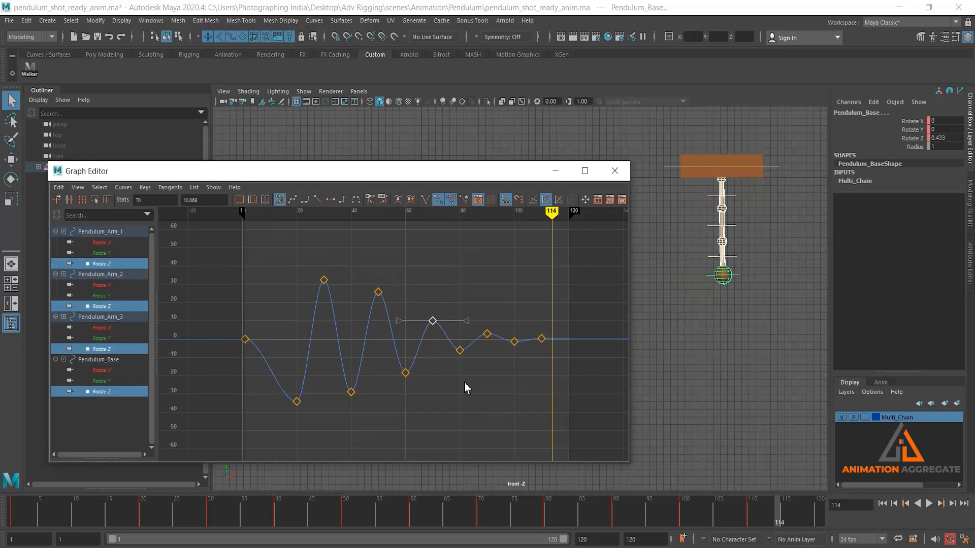
pyautogui.click(405, 373)
pyautogui.moveTo(440, 354); pyautogui.dragTo(439, 349, button='middle')
pyautogui.click(432, 321)
pyautogui.moveTo(450, 350); pyautogui.dragTo(465, 368)
pyautogui.moveTo(474, 385)
pyautogui.mouseDown(button='middle')
pyautogui.moveTo(483, 381)
pyautogui.moveTo(480, 389)
pyautogui.mouseUp(button='middle')
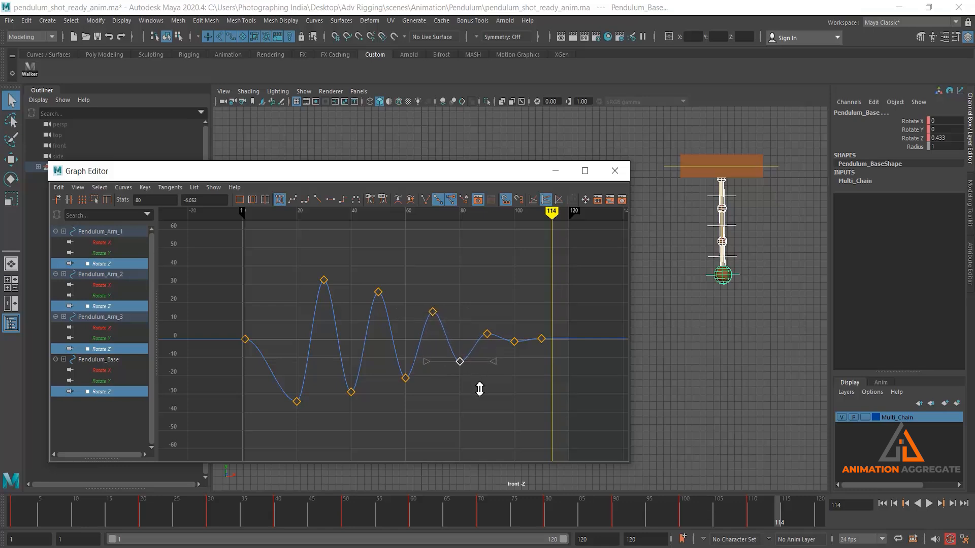
# Step: Raise the frame 90 Rotate Z keys to about 8 and lower the frame 100 keys to -3.68
pyautogui.moveTo(480, 322); pyautogui.dragTo(496, 346)
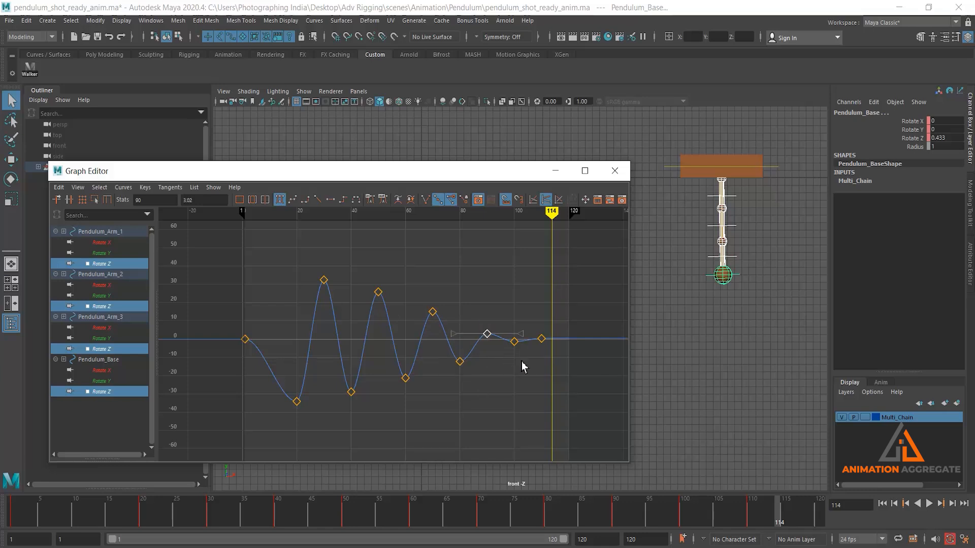
pyautogui.moveTo(521, 359); pyautogui.dragTo(512, 350, button='middle')
pyautogui.moveTo(520, 356); pyautogui.dragTo(505, 334)
pyautogui.moveTo(511, 381); pyautogui.dragTo(500, 395, button='middle')
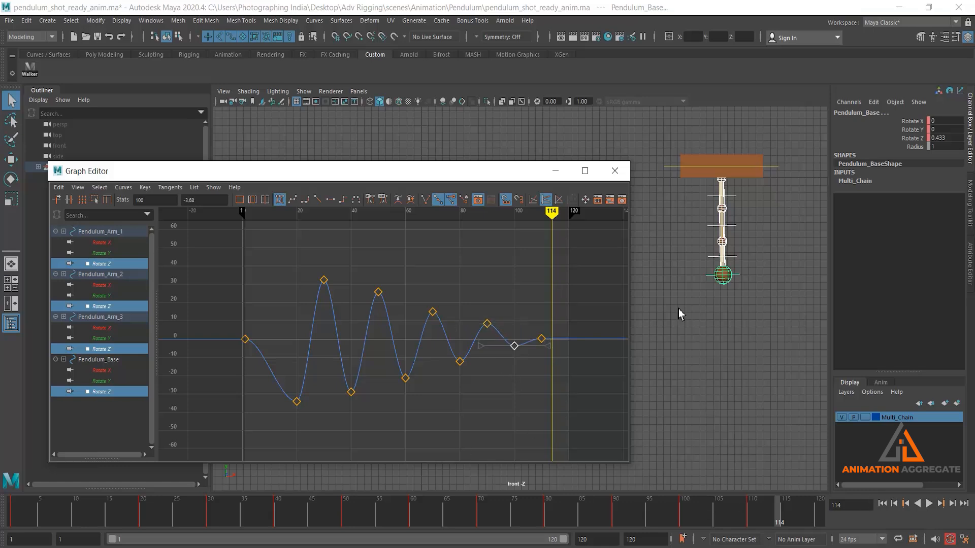
# Step: Minimize the Graph Editor, play the adjusted swing from the start, and return to frame 1
pyautogui.click(556, 171)
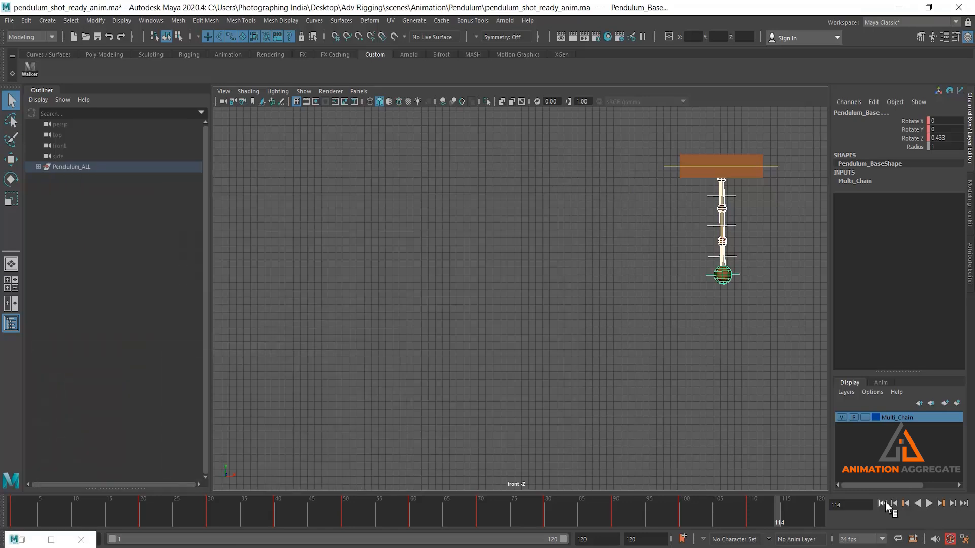
pyautogui.click(886, 503)
pyautogui.click(929, 504)
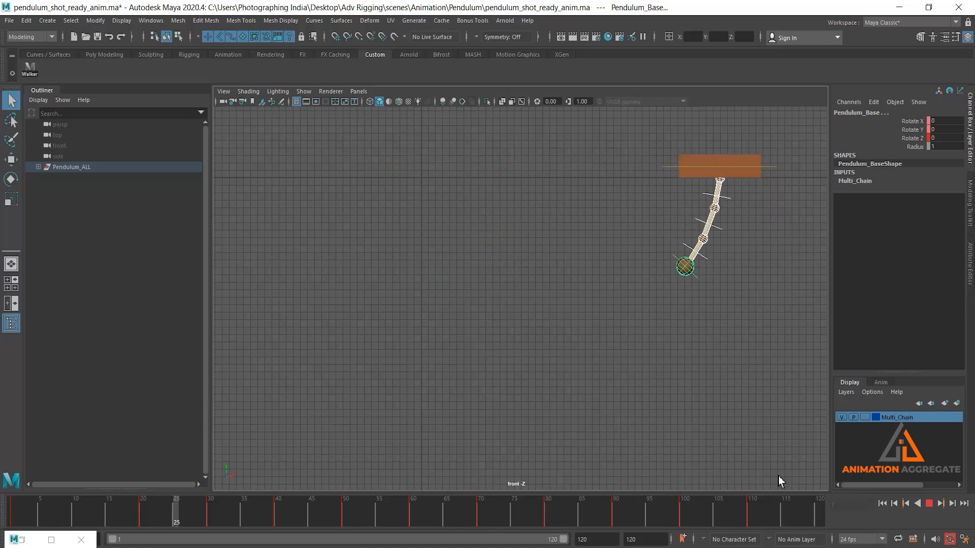
pyautogui.click(931, 505)
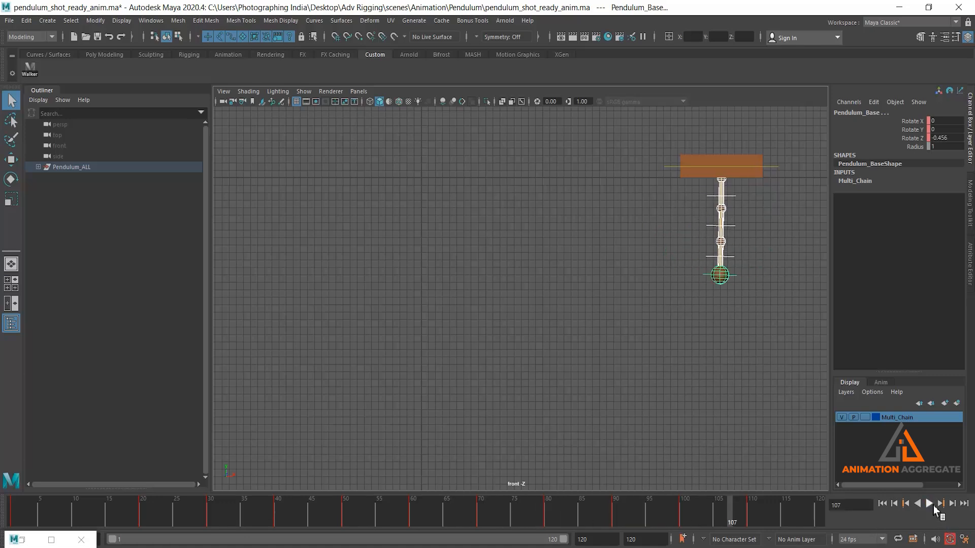
pyautogui.click(881, 503)
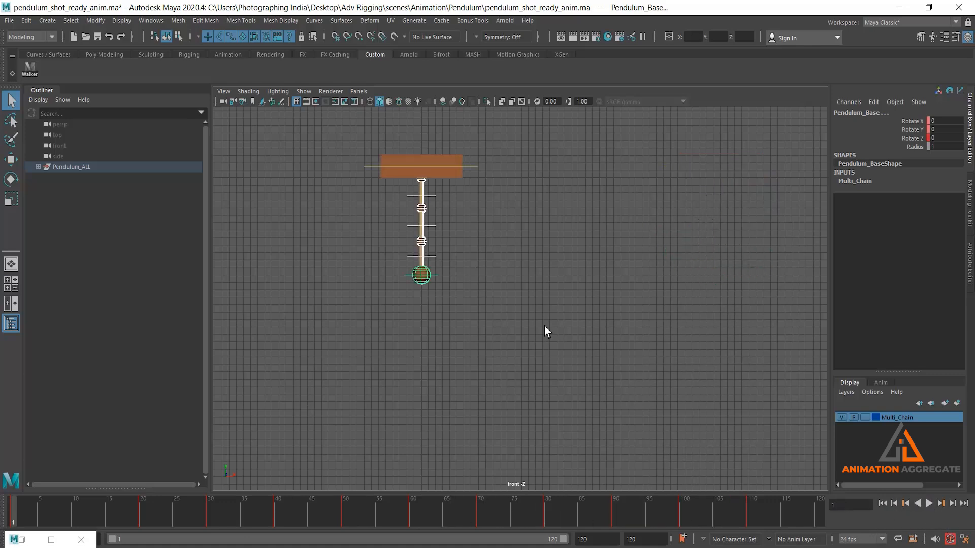
pyautogui.hotkey('alt', 'v')
pyautogui.moveTo(255, 519); pyautogui.dragTo(2, 496)
# Step: Select the second and third arm controls and the base control, and shift their keys from frame 20 onward two frames later
pyautogui.click(435, 207)
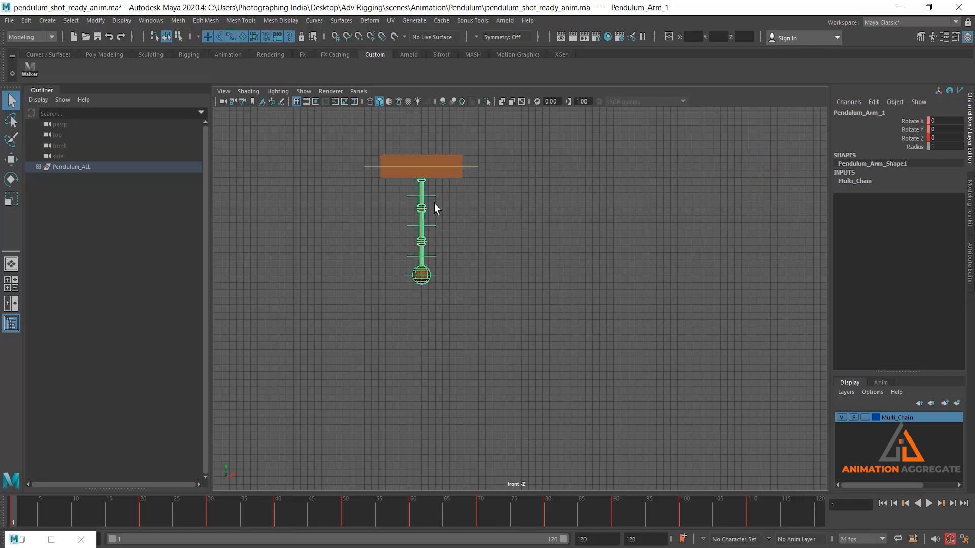
pyautogui.click(431, 229)
pyautogui.click(436, 275)
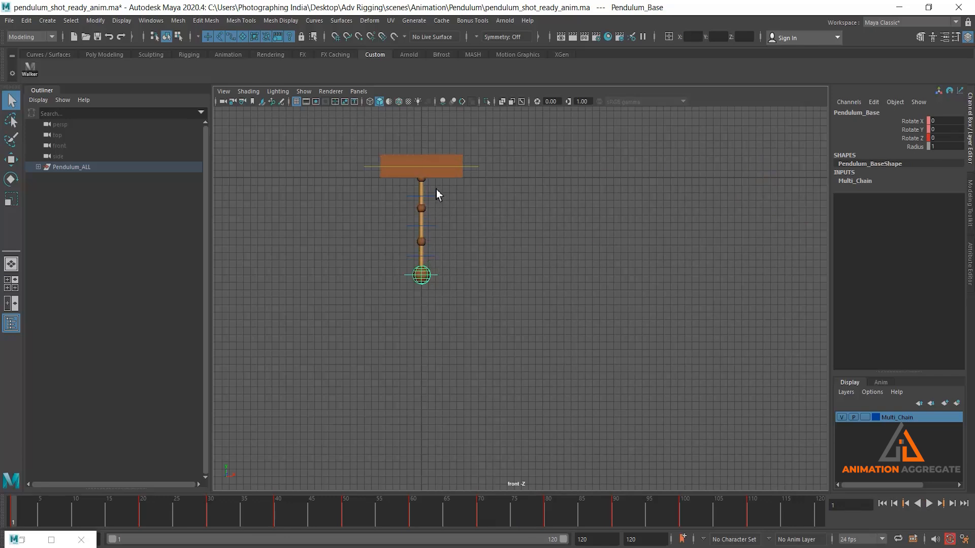
pyautogui.click(433, 226)
pyautogui.click(435, 227)
pyautogui.keyDown('shift'); pyautogui.click(434, 257); pyautogui.keyUp('shift')
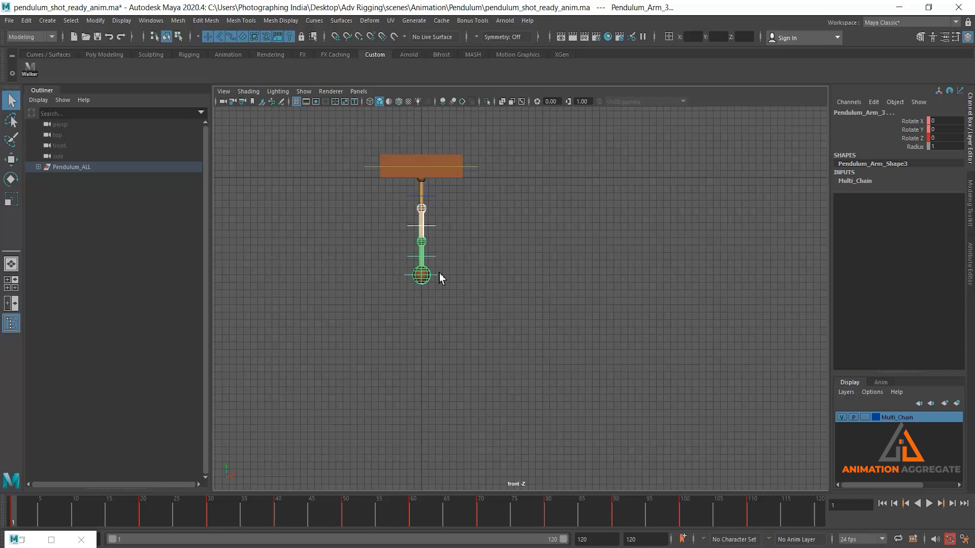
pyautogui.keyDown('shift'); pyautogui.click(436, 275); pyautogui.keyUp('shift')
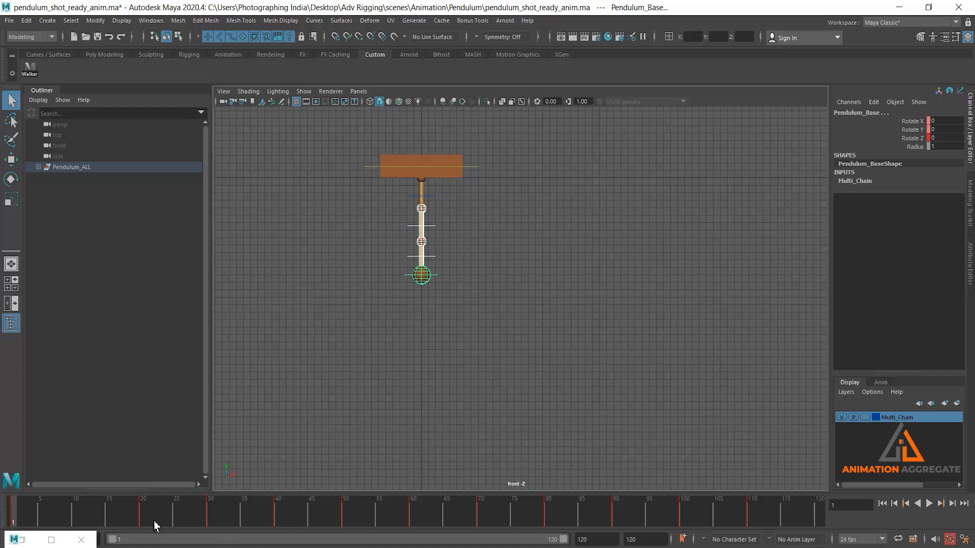
pyautogui.keyDown('shift'); pyautogui.moveTo(145, 512); pyautogui.dragTo(760, 512); pyautogui.keyUp('shift')
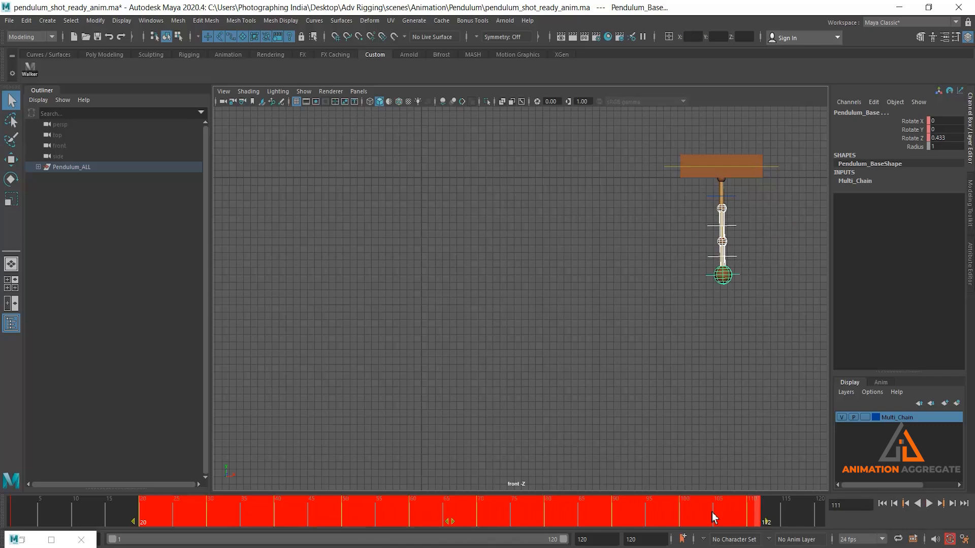
pyautogui.moveTo(454, 521); pyautogui.dragTo(466, 521)
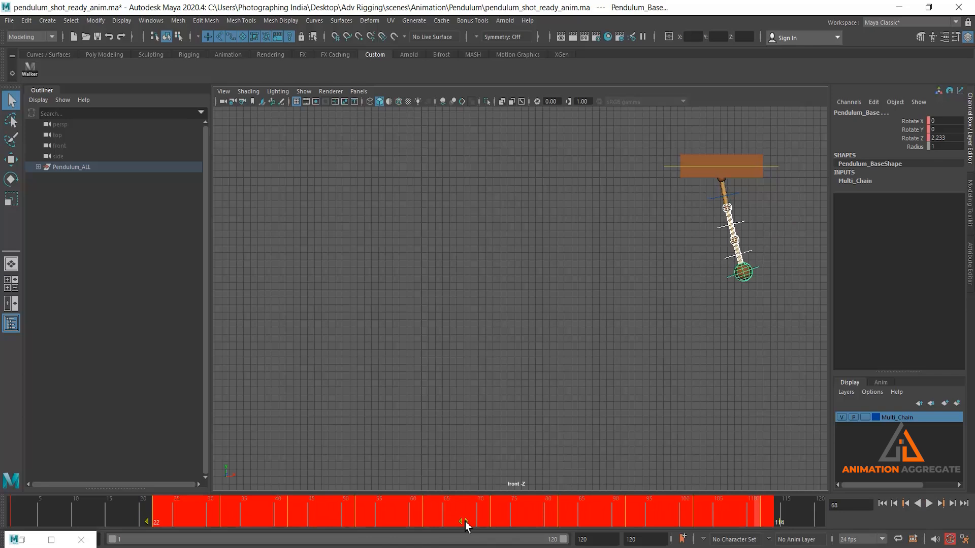
# Step: Remove the second arm control from the selection and shift the third arm and base keys from frame 22 onward two frames later
pyautogui.keyDown('shift'); pyautogui.click(740, 223); pyautogui.keyUp('shift')
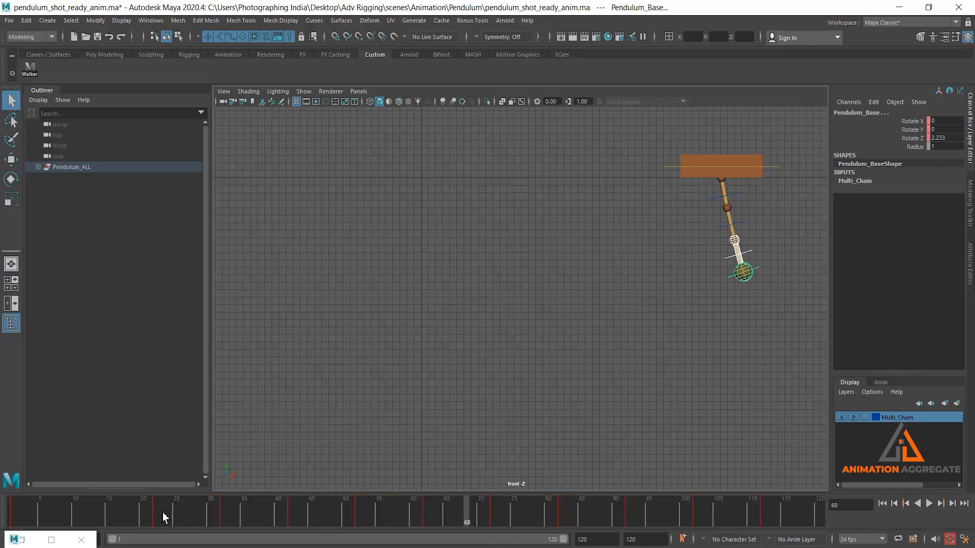
pyautogui.keyDown('shift'); pyautogui.moveTo(160, 517); pyautogui.dragTo(774, 527); pyautogui.keyUp('shift')
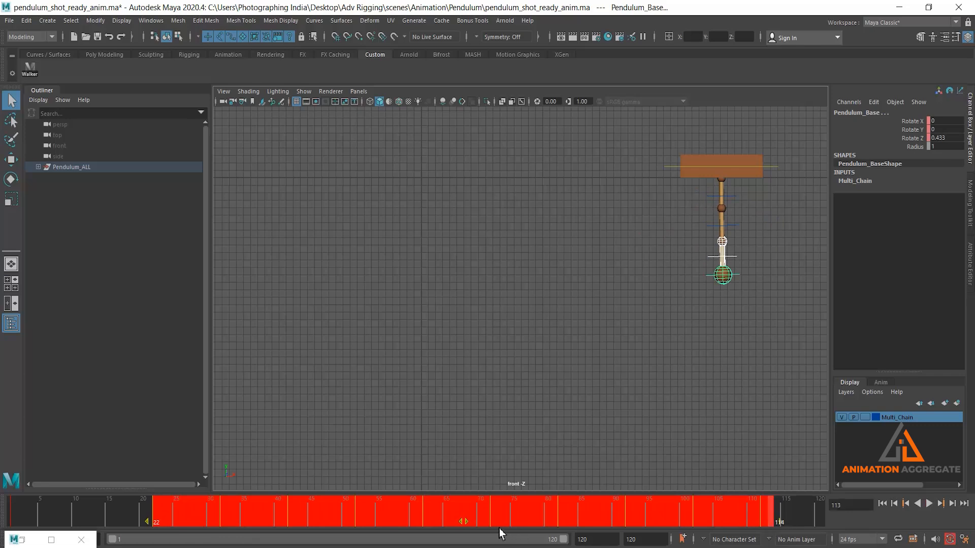
pyautogui.moveTo(467, 525); pyautogui.dragTo(479, 519)
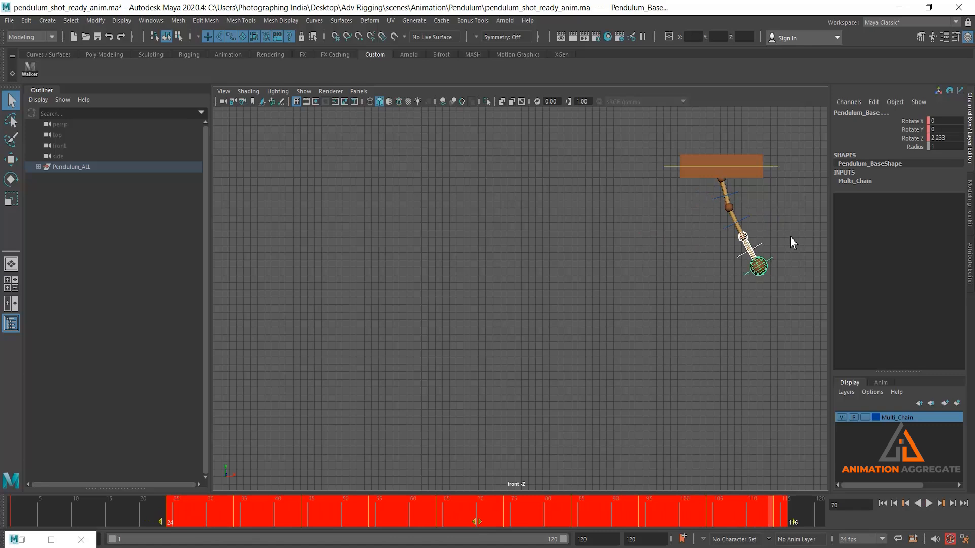
# Step: Select only the pendulum base control and shift its keys from frame 24 onward two frames later
pyautogui.click(761, 247)
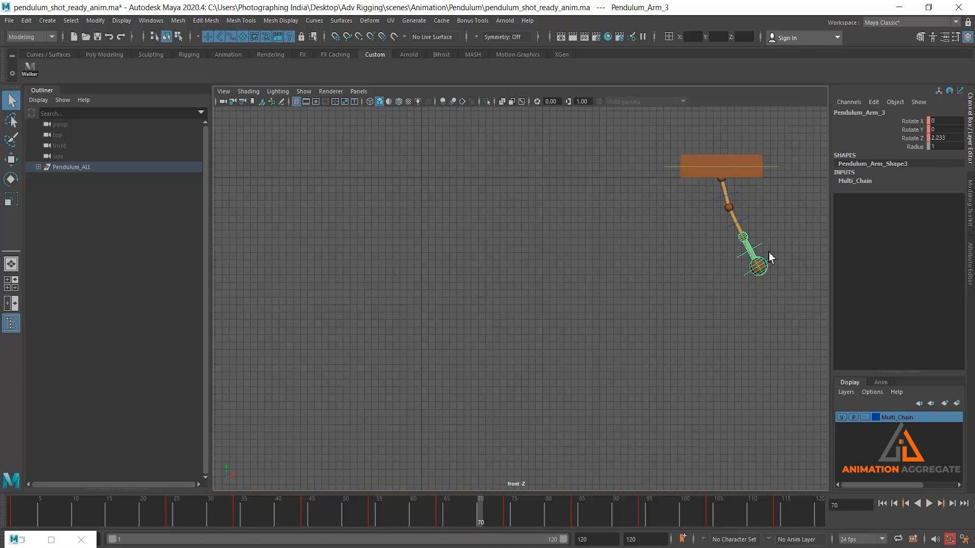
pyautogui.click(776, 266)
pyautogui.keyDown('shift'); pyautogui.moveTo(171, 508); pyautogui.dragTo(776, 516); pyautogui.keyUp('shift')
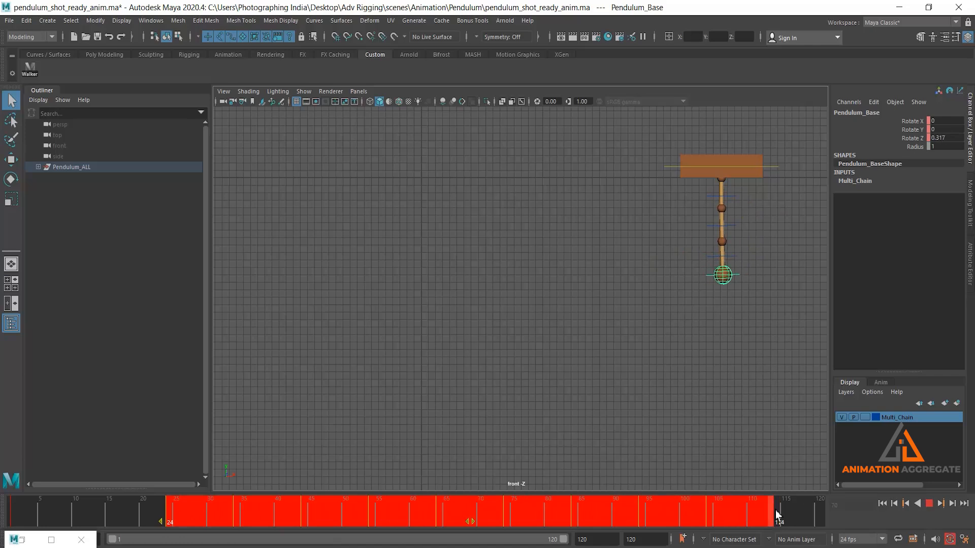
pyautogui.click(676, 516)
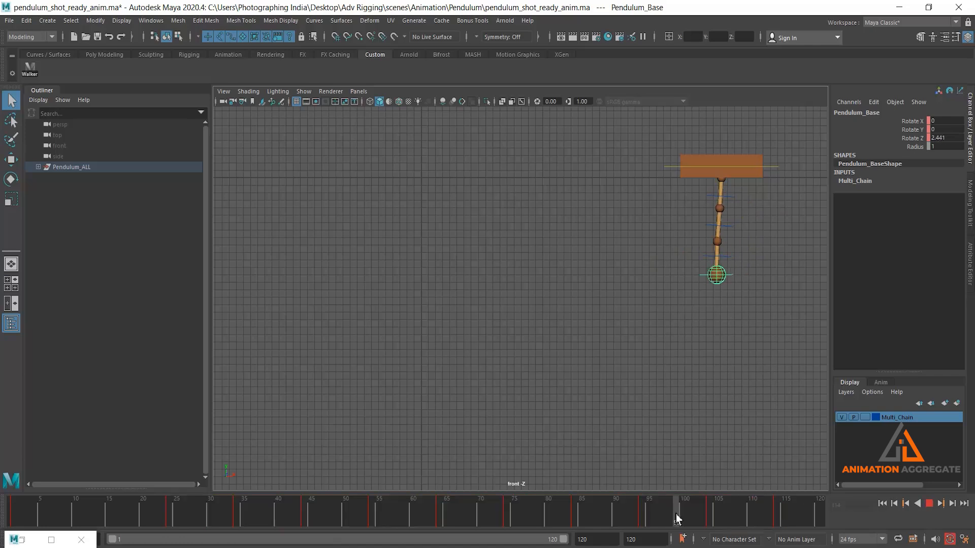
pyautogui.keyDown('shift'); pyautogui.moveTo(169, 508); pyautogui.dragTo(780, 531); pyautogui.keyUp('shift')
pyautogui.moveTo(476, 522); pyautogui.dragTo(484, 526)
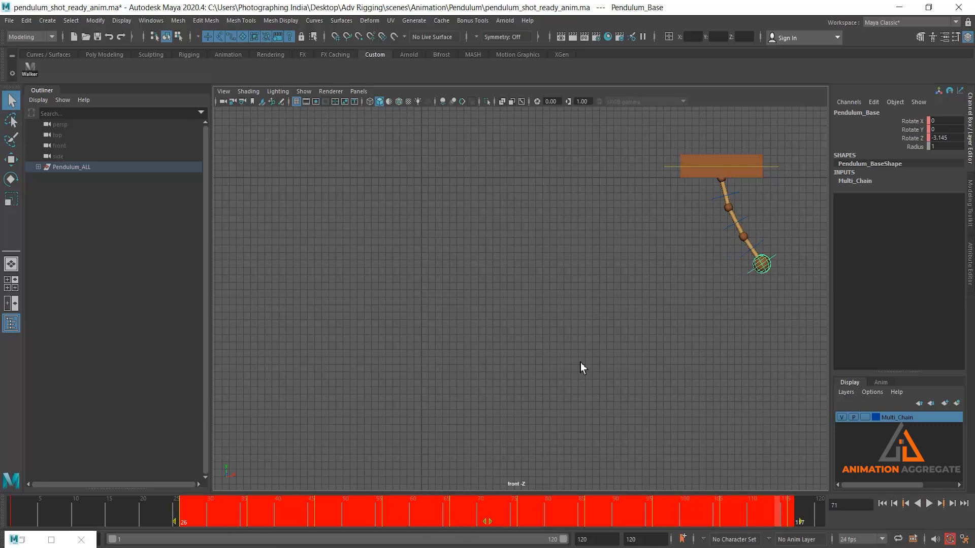
# Step: Restore the Graph Editor, select the three arm controls and the base, and isolate their Rotate Z curves to compare the offsets
pyautogui.click(48, 538)
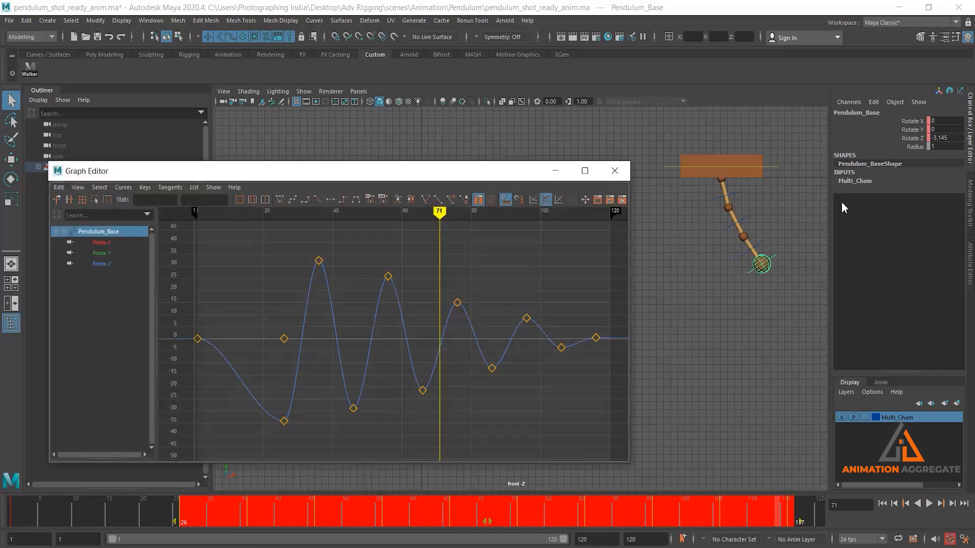
pyautogui.click(739, 208)
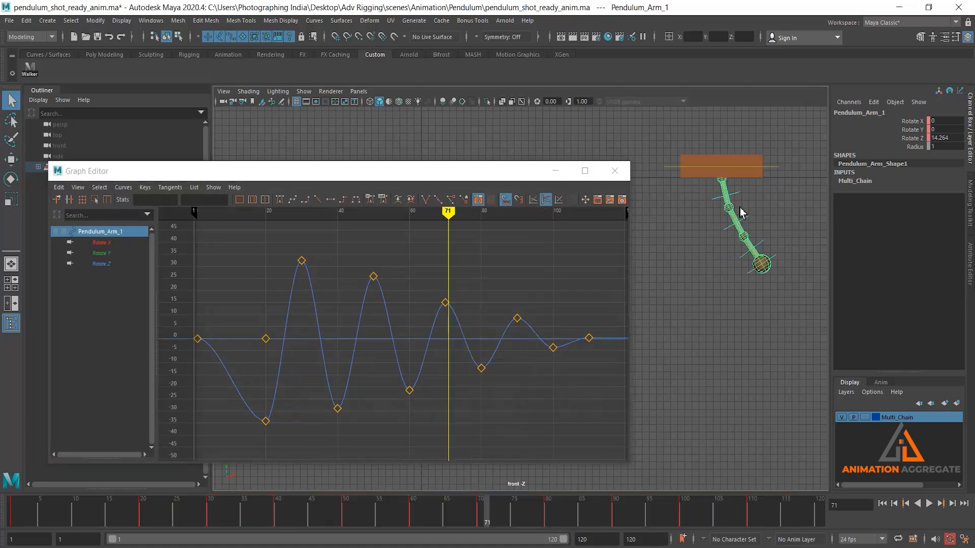
pyautogui.keyDown('shift'); pyautogui.click(749, 219); pyautogui.keyUp('shift')
pyautogui.keyDown('shift'); pyautogui.click(769, 251); pyautogui.keyUp('shift')
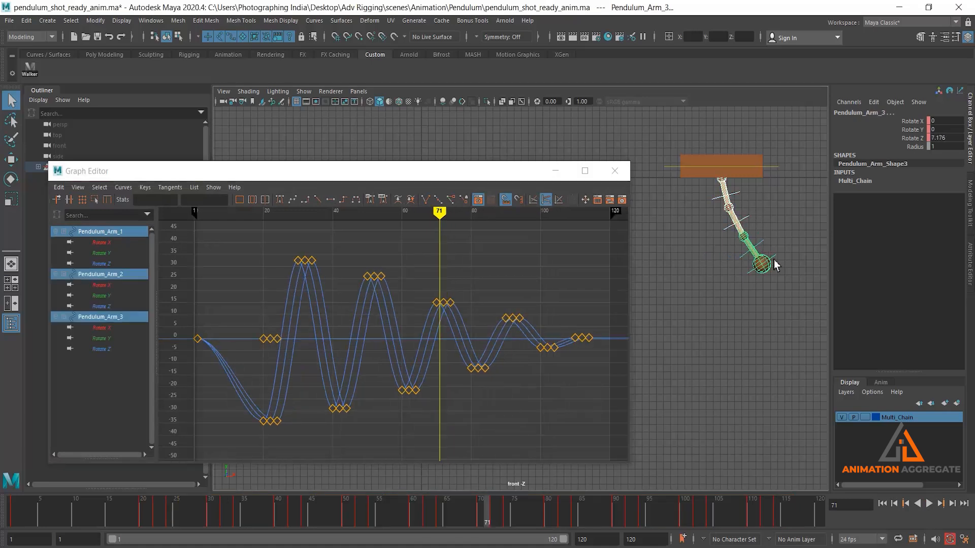
pyautogui.keyDown('shift'); pyautogui.click(775, 257); pyautogui.keyUp('shift')
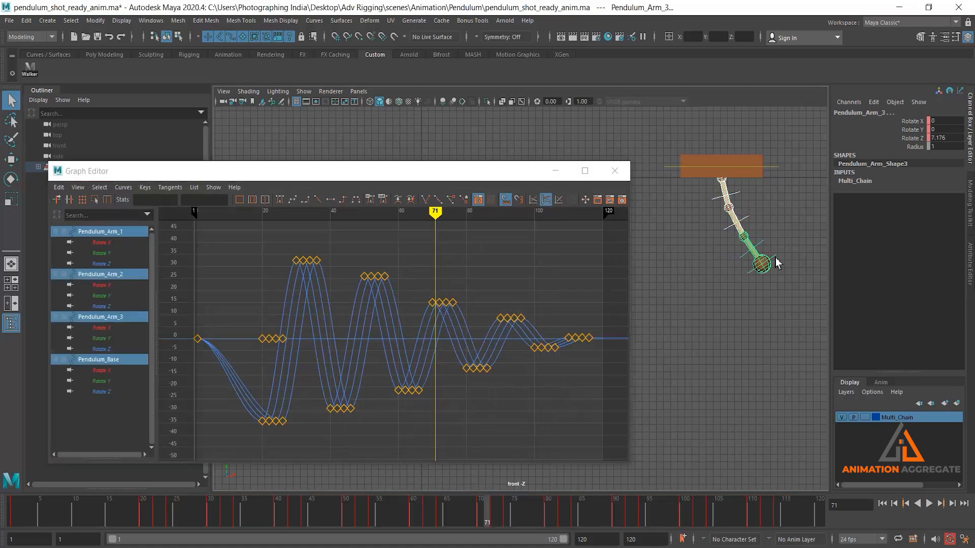
pyautogui.click(106, 265)
pyautogui.keyDown('ctrl'); pyautogui.click(102, 306); pyautogui.keyUp('ctrl')
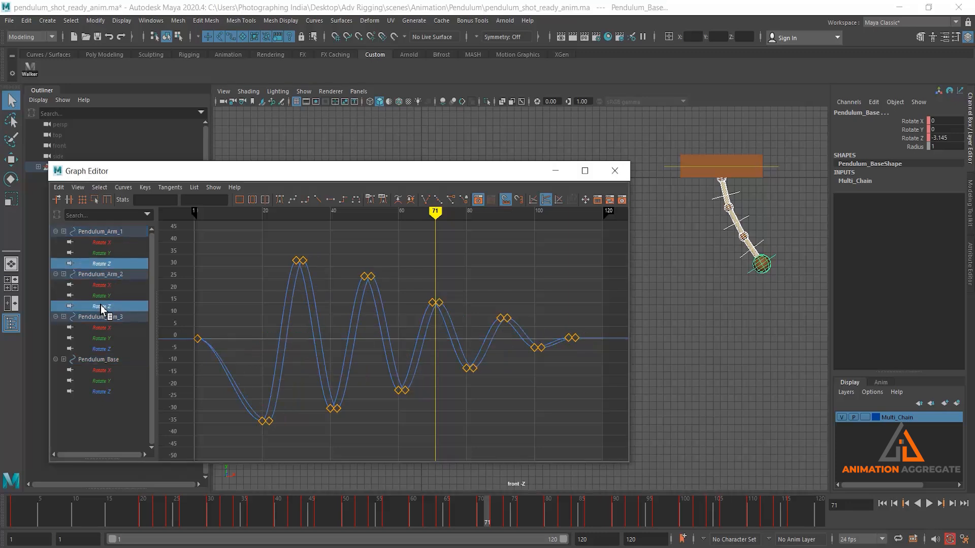
pyautogui.keyDown('ctrl'); pyautogui.click(102, 349); pyautogui.keyUp('ctrl')
pyautogui.keyDown('ctrl'); pyautogui.click(102, 392); pyautogui.keyUp('ctrl')
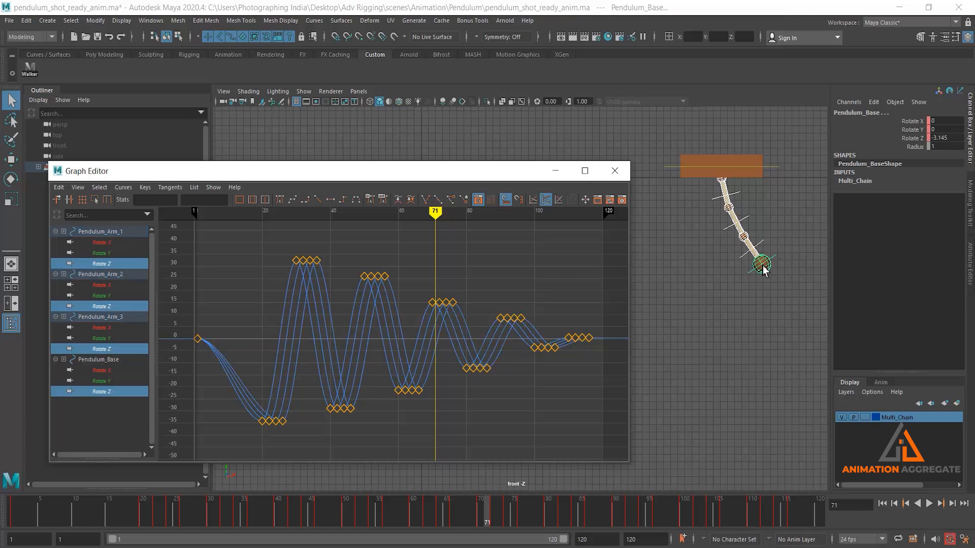
# Step: Minimize the Graph Editor and play the offset swing from frame 1, stopping after it settles
pyautogui.click(555, 172)
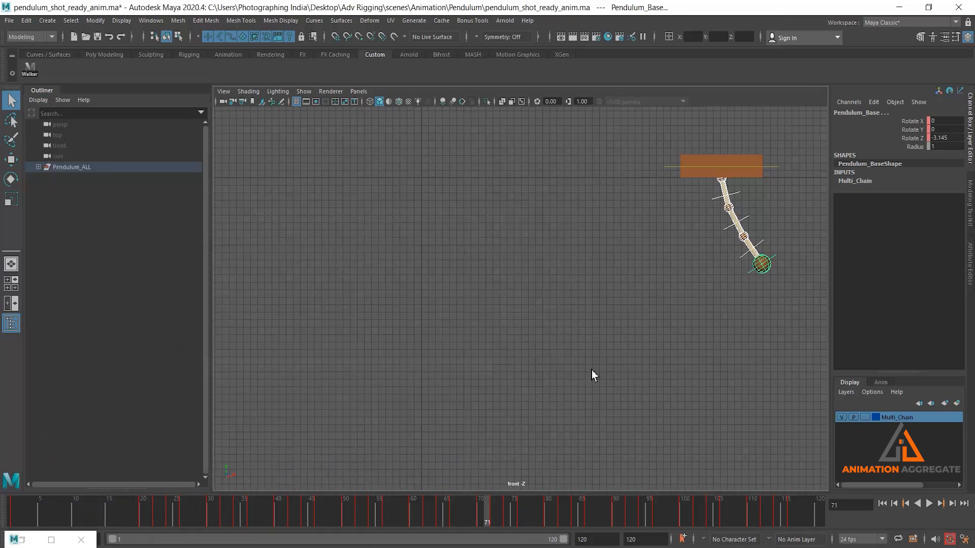
pyautogui.click(882, 503)
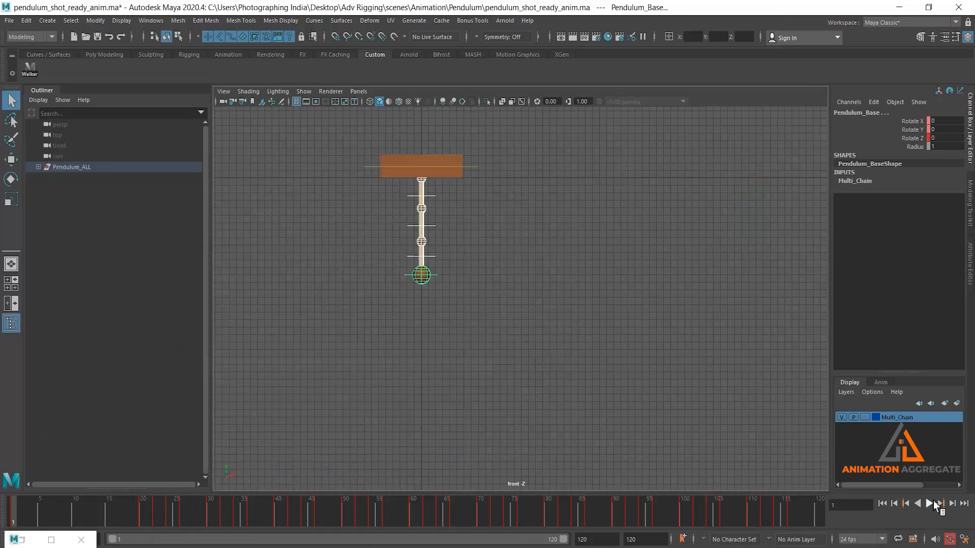
pyautogui.click(928, 503)
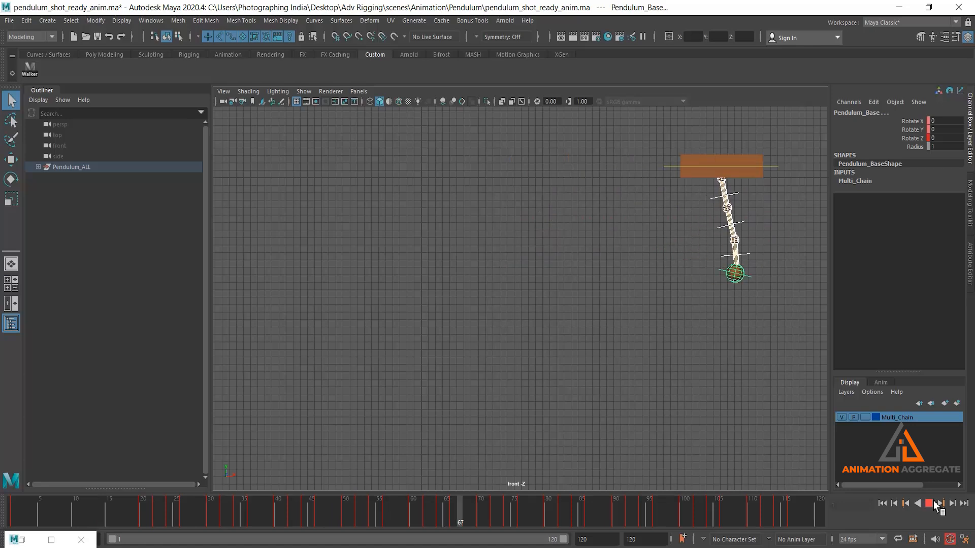
pyautogui.click(929, 504)
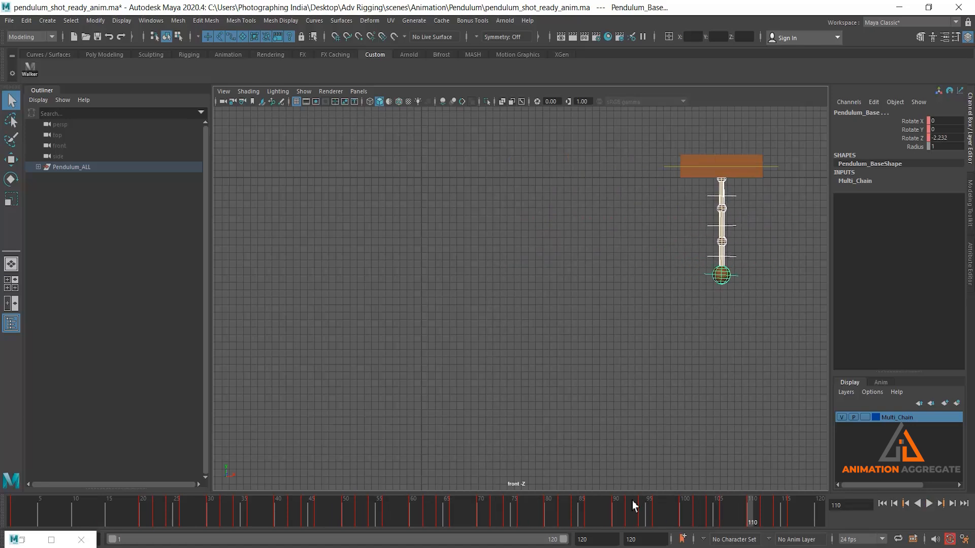
# Step: Restore the Graph Editor and display only the Rotate Z curves of Pendulum_Arm_2, Pendulum_Arm_3 and Pendulum_Base
pyautogui.click(19, 539)
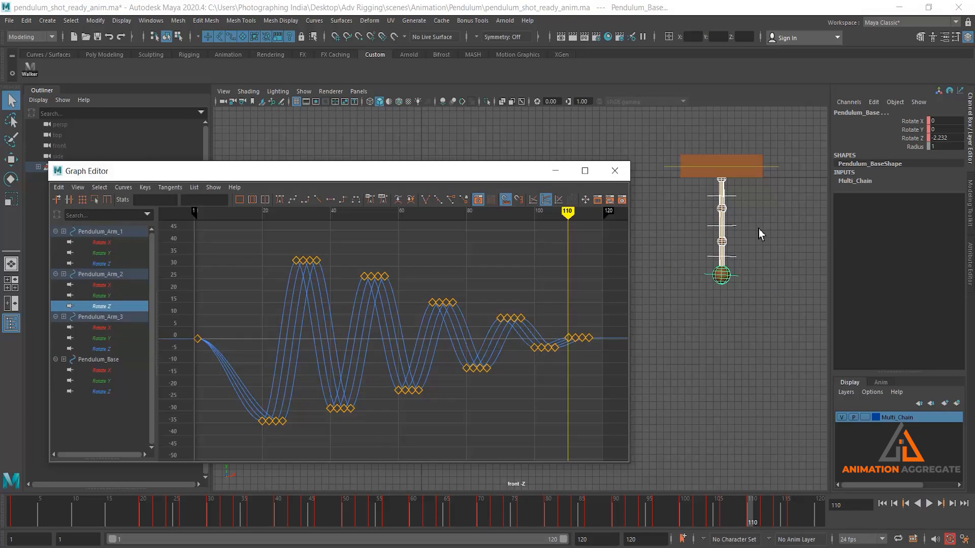
pyautogui.click(111, 307)
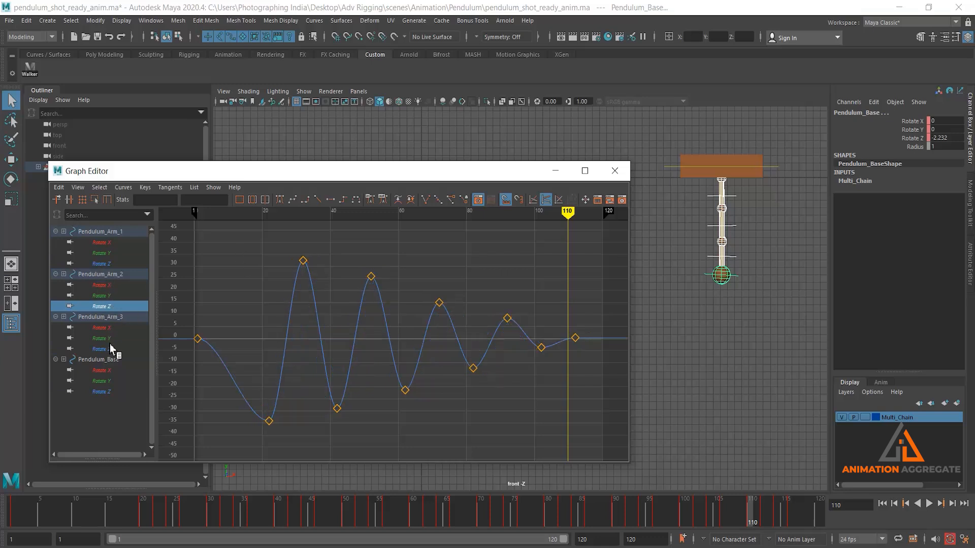
pyautogui.keyDown('ctrl'); pyautogui.click(110, 350); pyautogui.keyUp('ctrl')
pyautogui.keyDown('ctrl'); pyautogui.click(111, 392); pyautogui.keyUp('ctrl')
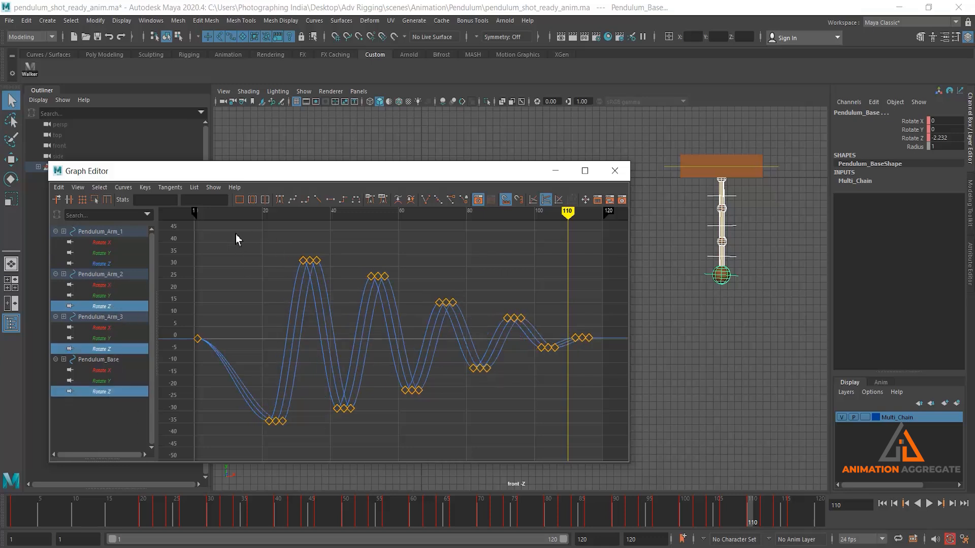
# Step: Try shifting the lower controls' Rotate Z keys later by single frames in succession, and undo the shifts
pyautogui.moveTo(231, 225); pyautogui.dragTo(615, 453)
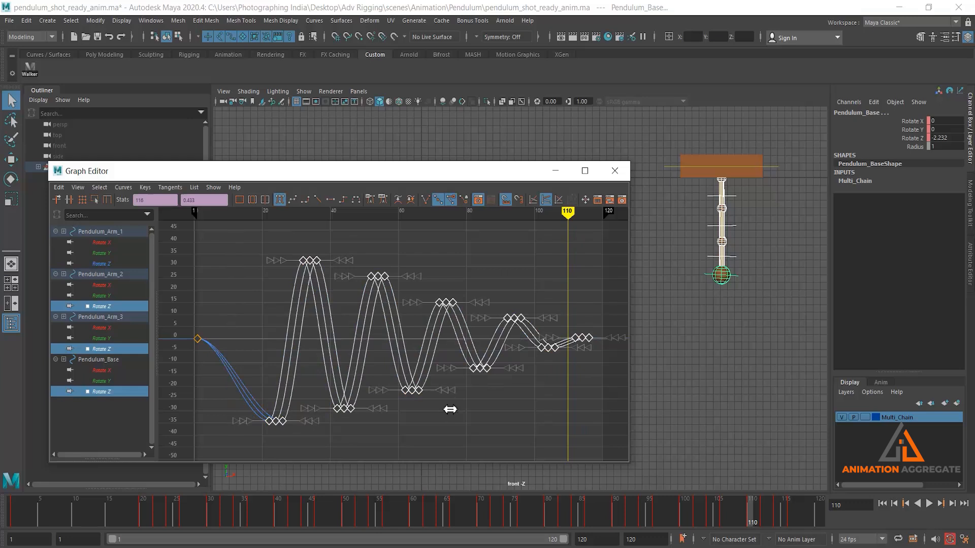
pyautogui.keyDown('shift'); pyautogui.moveTo(450, 409); pyautogui.dragTo(454, 409, button='middle'); pyautogui.keyUp('shift')
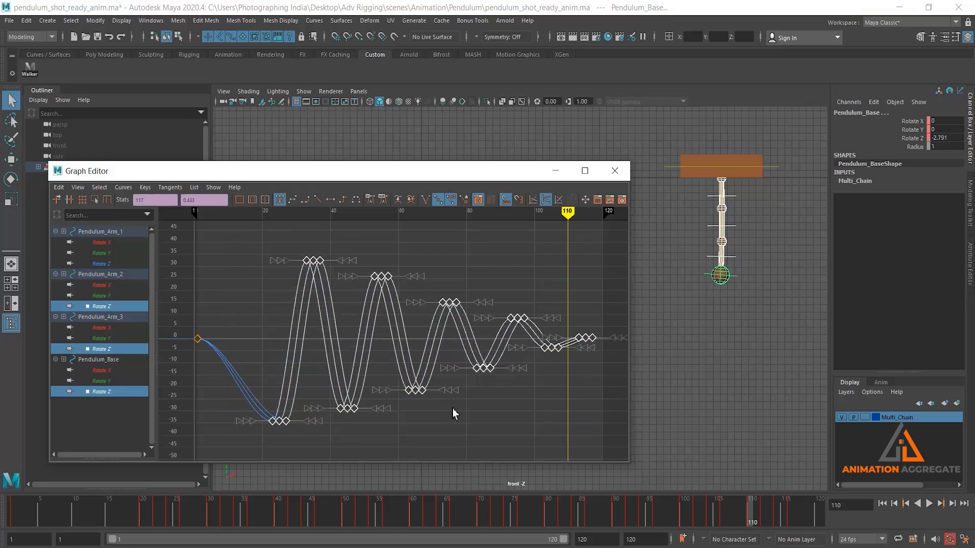
pyautogui.keyDown('ctrl'); pyautogui.click(101, 306); pyautogui.keyUp('ctrl')
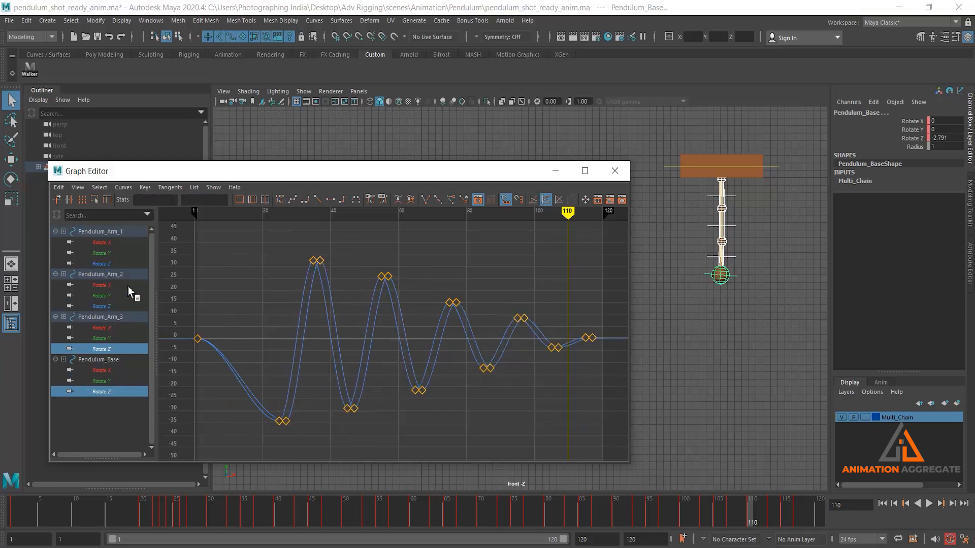
pyautogui.moveTo(252, 234); pyautogui.dragTo(602, 479)
pyautogui.keyDown('shift'); pyautogui.moveTo(419, 427); pyautogui.dragTo(425, 433, button='middle'); pyautogui.keyUp('shift')
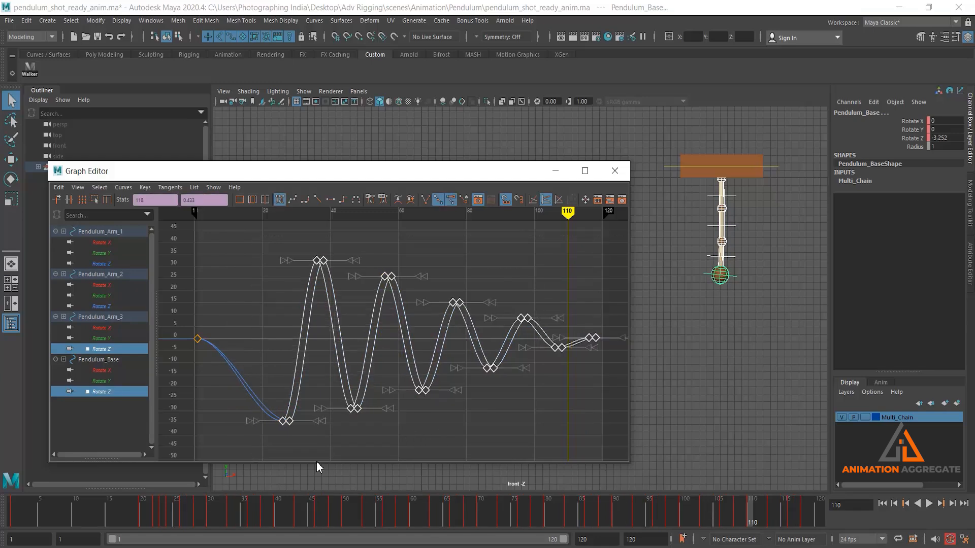
pyautogui.hotkey('ctrl', 'z')
pyautogui.keyDown('shift'); pyautogui.moveTo(364, 403); pyautogui.dragTo(355, 408, button='middle'); pyautogui.keyUp('shift')
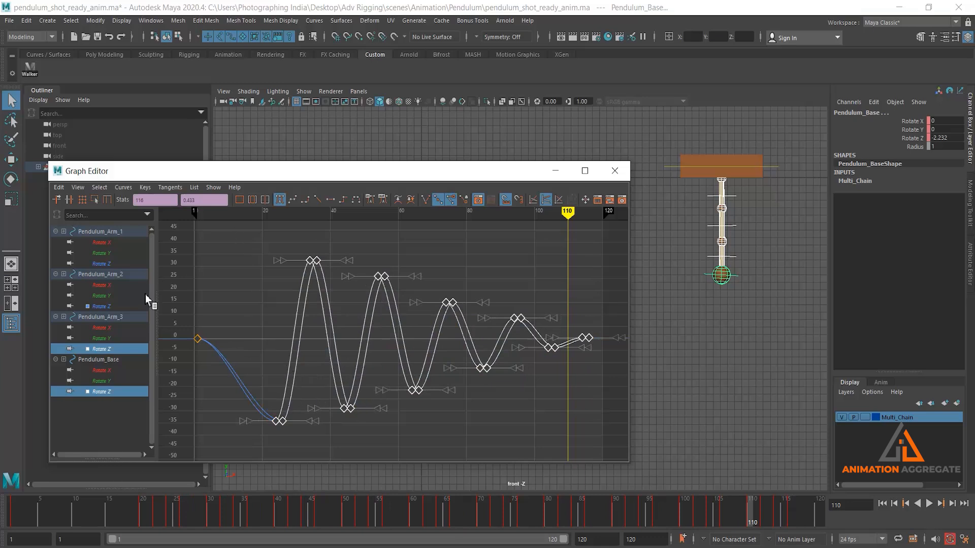
# Step: Shift all Rotate Z keys after frame 1 on Pendulum_Arm_2, Pendulum_Arm_3 and Pendulum_Base one frame later
pyautogui.click(118, 307)
pyautogui.keyDown('ctrl'); pyautogui.click(111, 350); pyautogui.keyUp('ctrl')
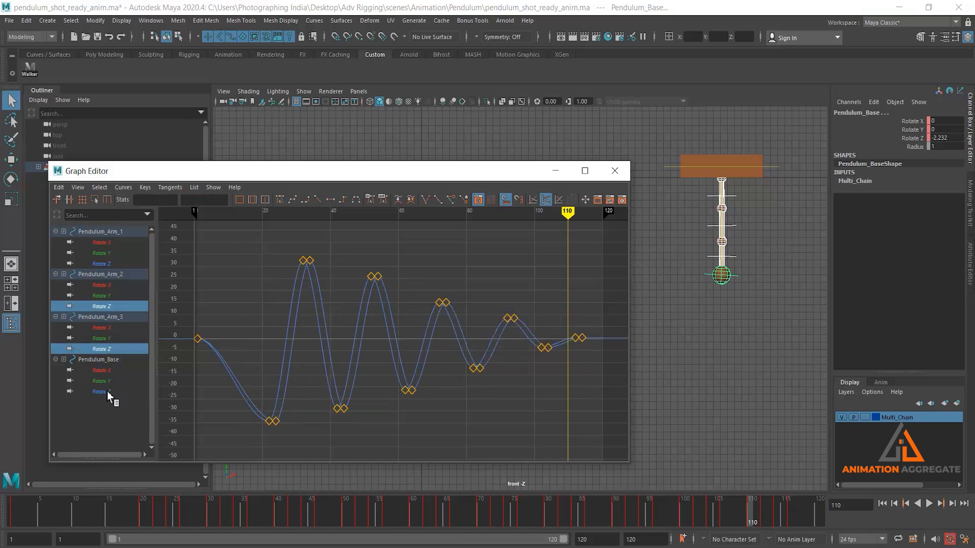
pyautogui.keyDown('ctrl'); pyautogui.click(110, 392); pyautogui.keyUp('ctrl')
pyautogui.moveTo(238, 229); pyautogui.dragTo(614, 482)
pyautogui.keyDown('shift'); pyautogui.moveTo(478, 391); pyautogui.dragTo(483, 390, button='middle'); pyautogui.keyUp('shift')
# Step: Shift the Rotate Z keys after frame 1 on Pendulum_Arm_3 and Pendulum_Base one more frame later, and those of Pendulum_Base alone by another frame
pyautogui.keyDown('ctrl'); pyautogui.click(117, 306); pyautogui.keyUp('ctrl')
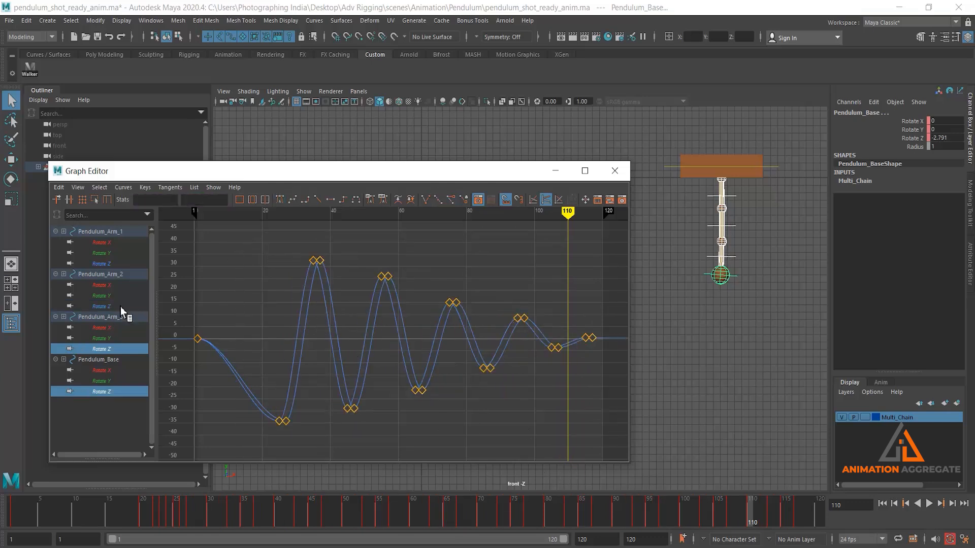
pyautogui.moveTo(235, 246); pyautogui.dragTo(604, 436)
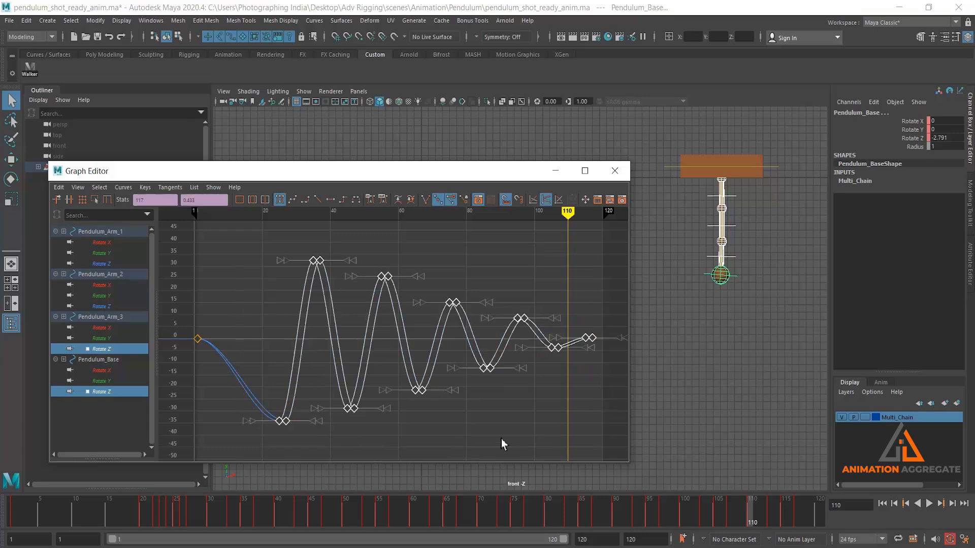
pyautogui.keyDown('shift'); pyautogui.moveTo(446, 426); pyautogui.dragTo(449, 427, button='middle'); pyautogui.keyUp('shift')
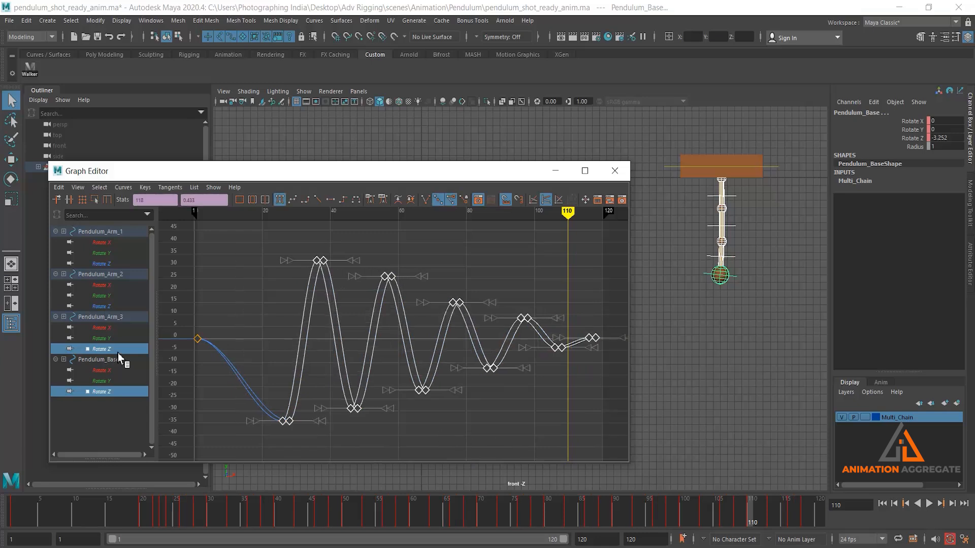
pyautogui.keyDown('ctrl'); pyautogui.click(121, 349); pyautogui.keyUp('ctrl')
pyautogui.moveTo(248, 238); pyautogui.dragTo(605, 446)
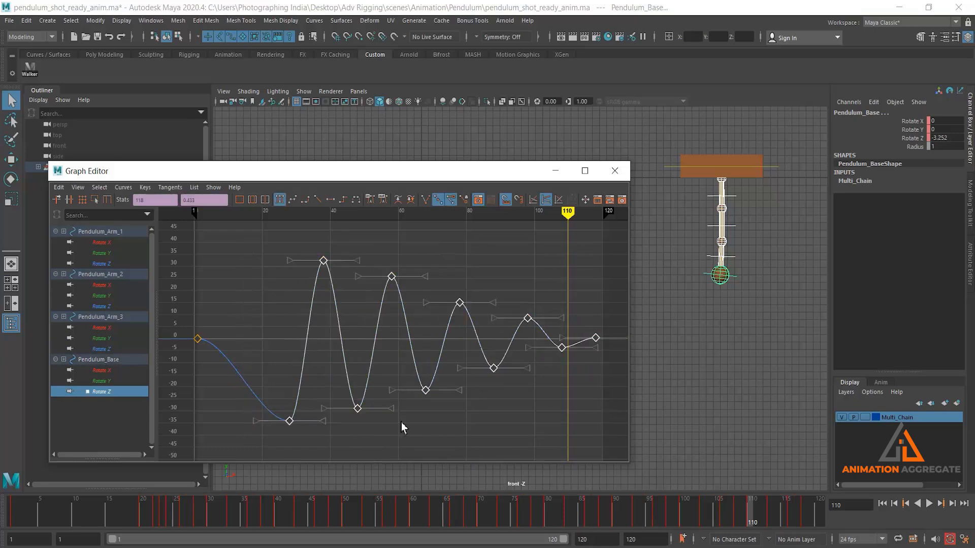
pyautogui.keyDown('shift'); pyautogui.moveTo(404, 423); pyautogui.dragTo(408, 425, button='middle'); pyautogui.keyUp('shift')
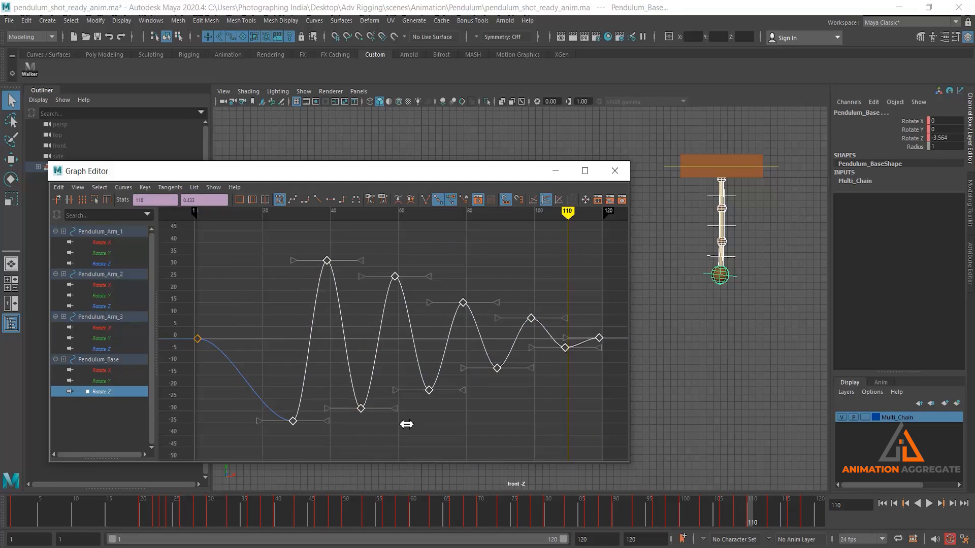
# Step: Display the Rotate Z curves of all three arms and the base together to check their spacing
pyautogui.keyDown('ctrl'); pyautogui.click(110, 349); pyautogui.keyUp('ctrl')
pyautogui.keyDown('ctrl'); pyautogui.click(110, 307); pyautogui.keyUp('ctrl')
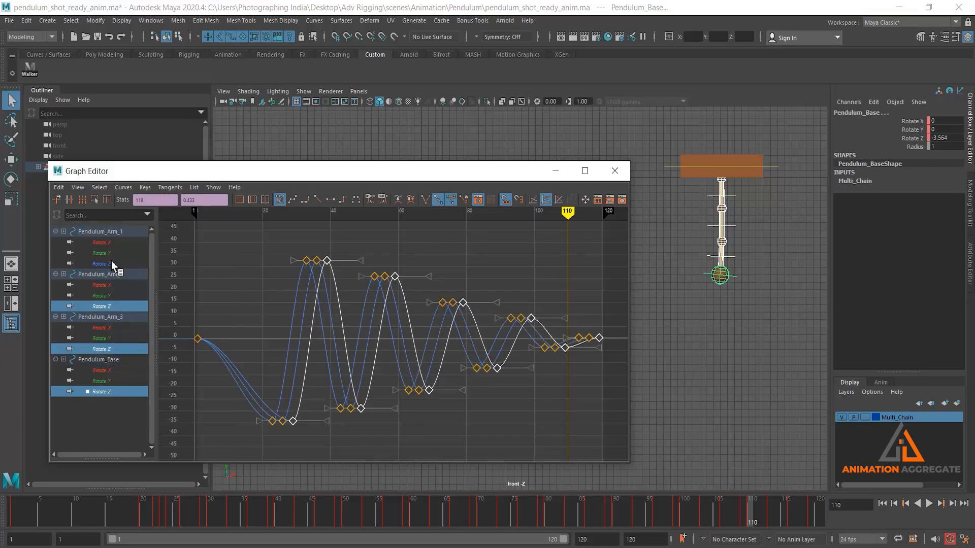
pyautogui.keyDown('ctrl'); pyautogui.click(112, 262); pyautogui.keyUp('ctrl')
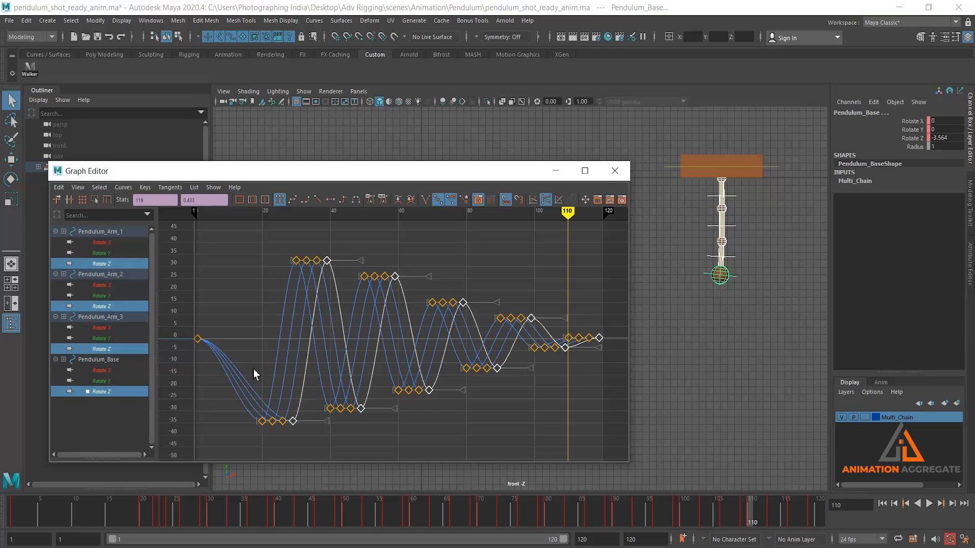
# Step: Minimize the Graph Editor, play the overlapping swing from frame 1, and replay it from the start
pyautogui.click(556, 170)
pyautogui.click(882, 503)
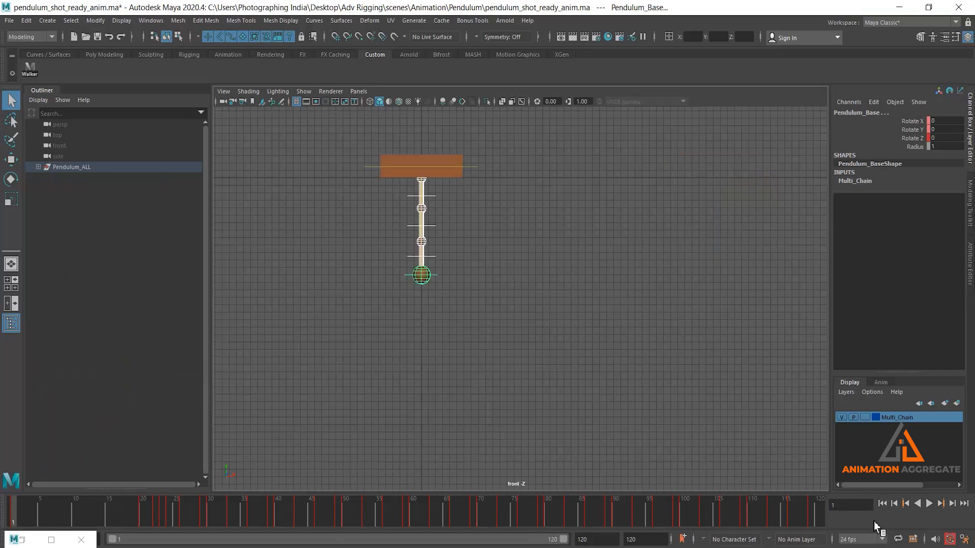
pyautogui.click(929, 504)
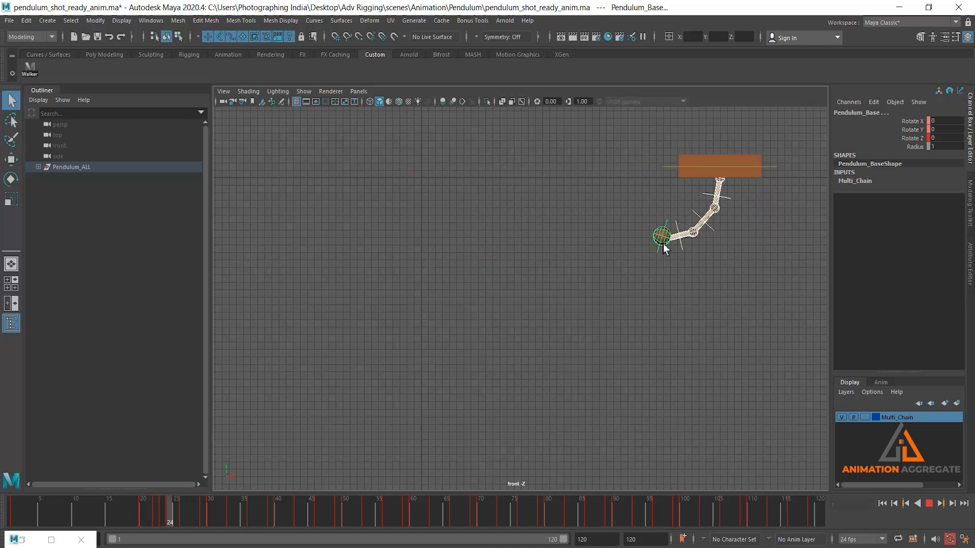
pyautogui.press('Escape')
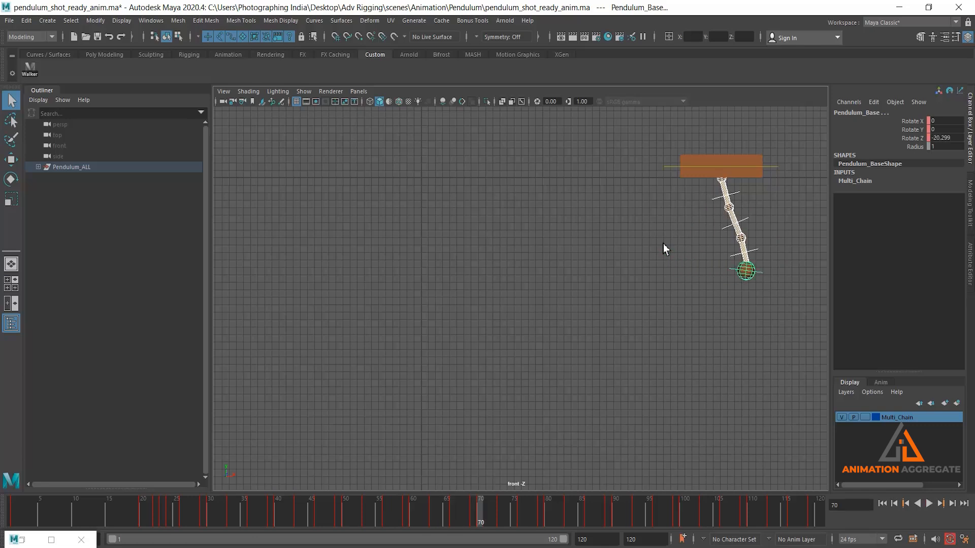
pyautogui.click(883, 504)
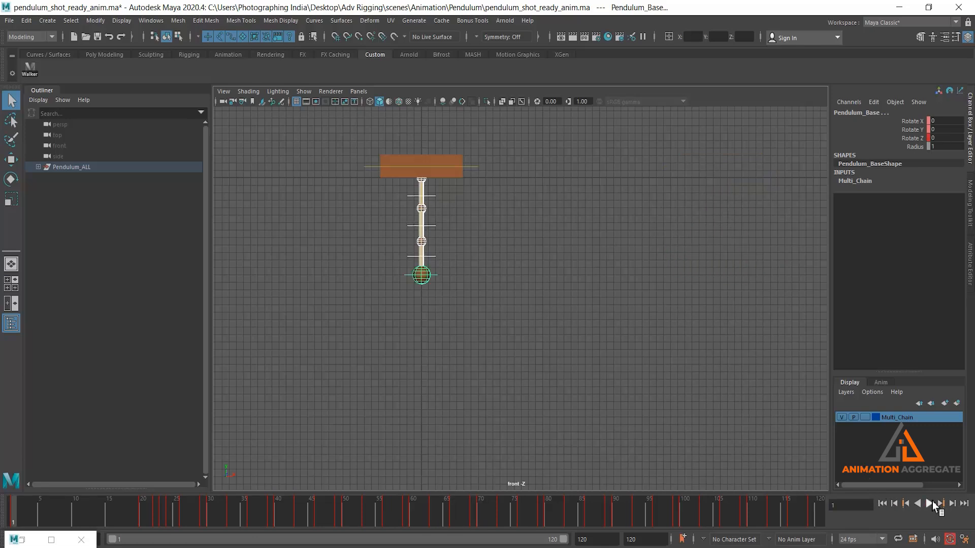
pyautogui.click(932, 504)
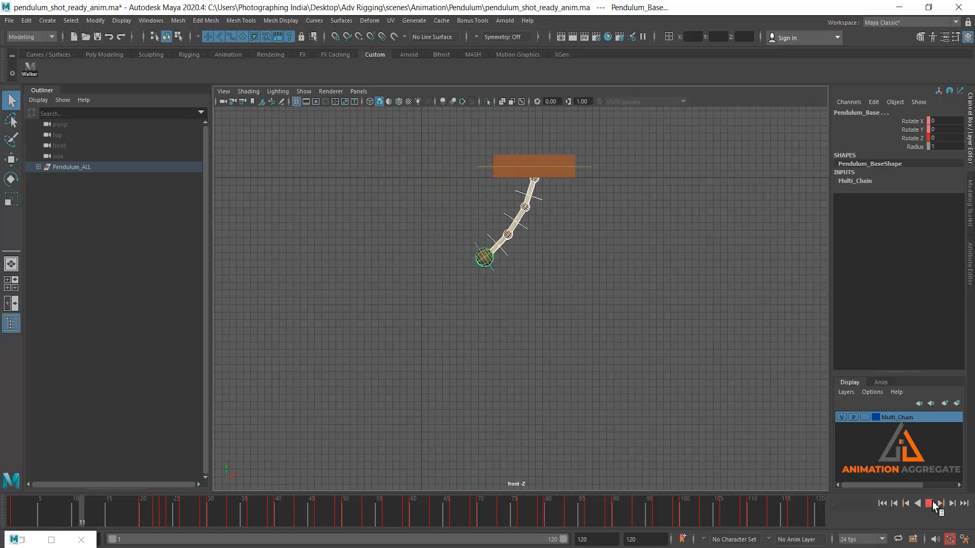